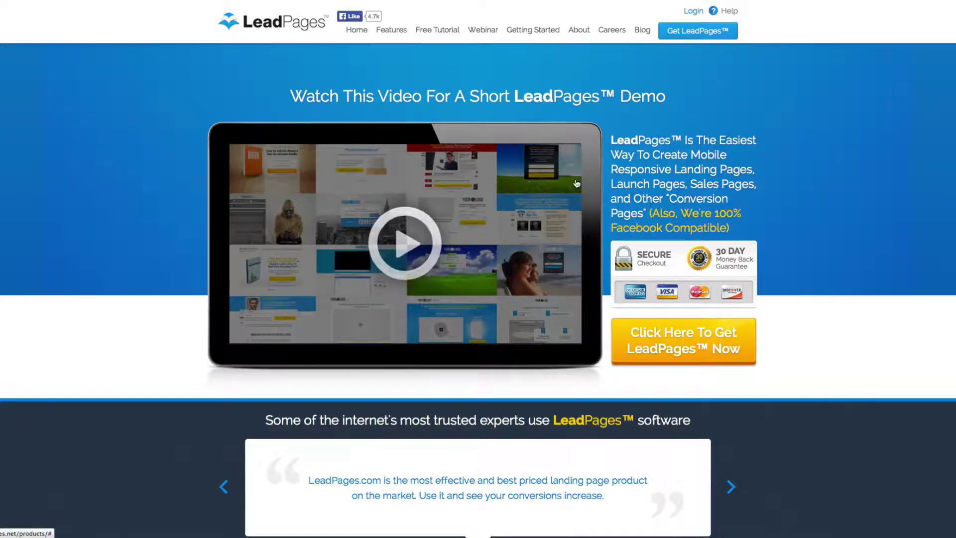
# Step: Log in to LeadPages to reach the Templates dashboard
pyautogui.scroll(-9, 594, 211)
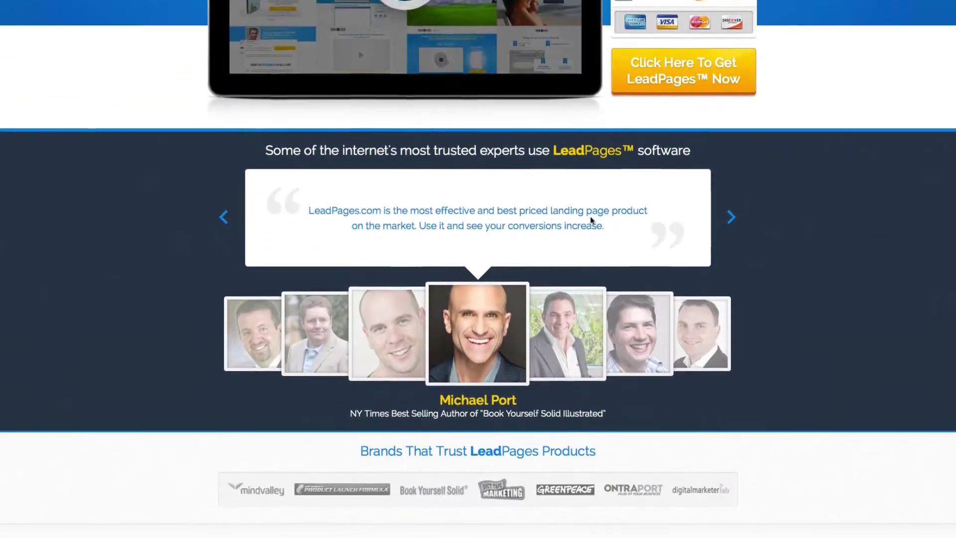
pyautogui.scroll(-5, 592, 221)
pyautogui.scroll(-2, 591, 220)
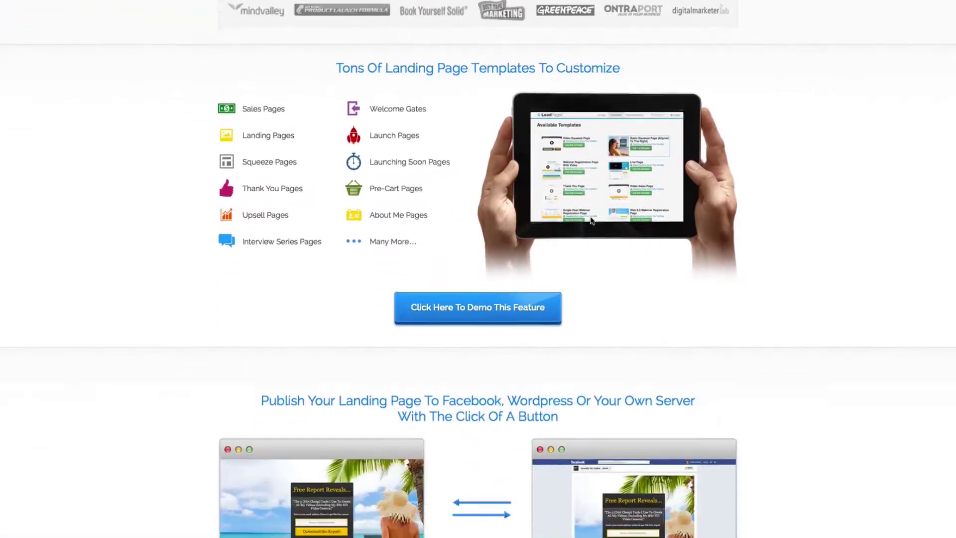
pyautogui.scroll(-5, 591, 220)
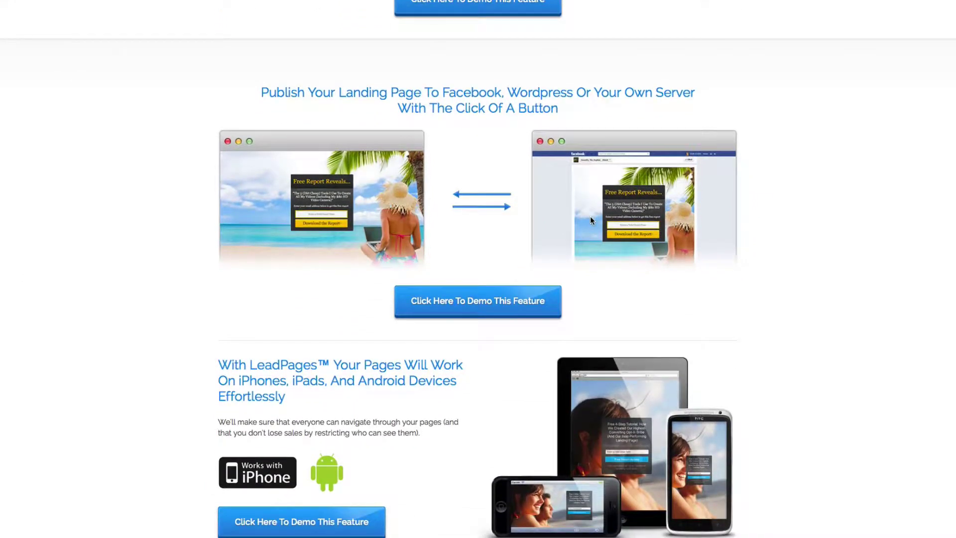
pyautogui.scroll(-4, 590, 221)
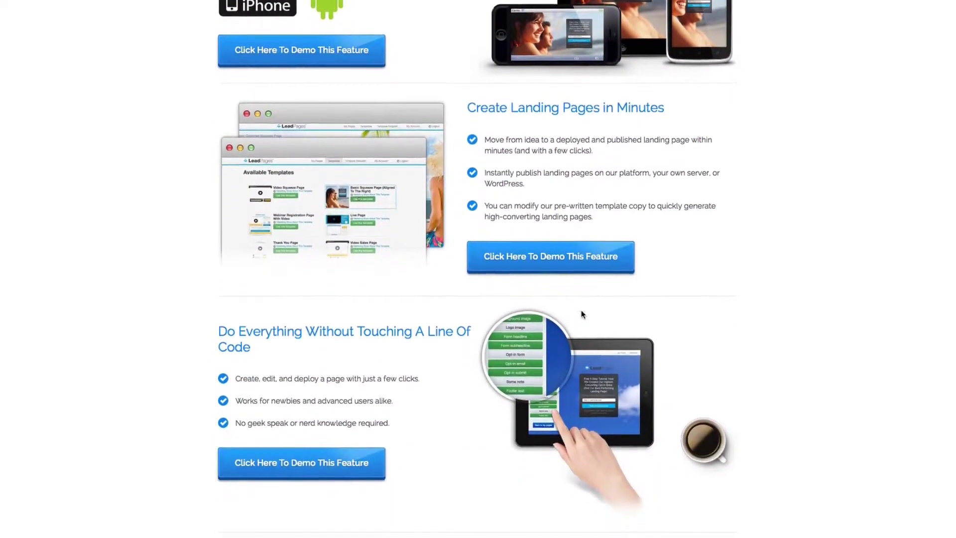
pyautogui.scroll(-8, 581, 310)
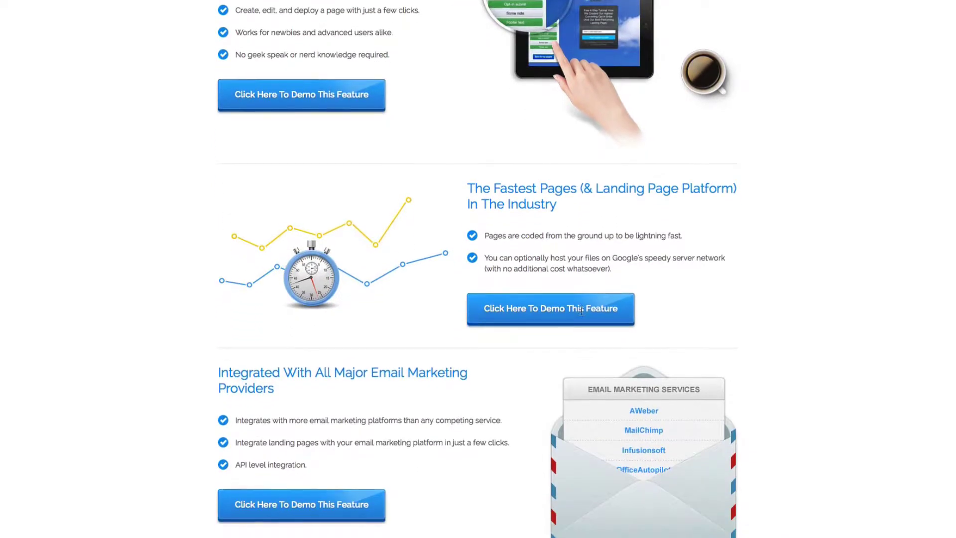
pyautogui.scroll(-14, 581, 310)
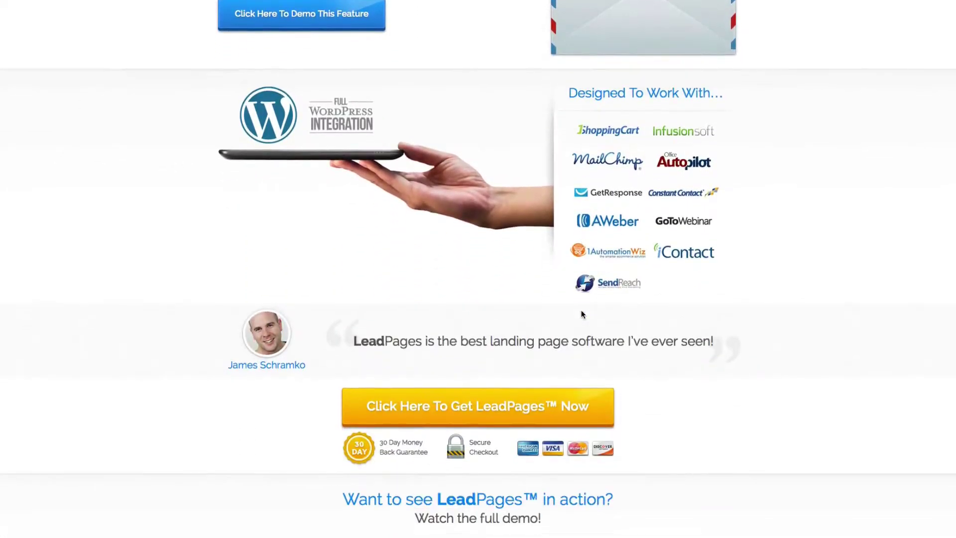
pyautogui.scroll(-5, 582, 314)
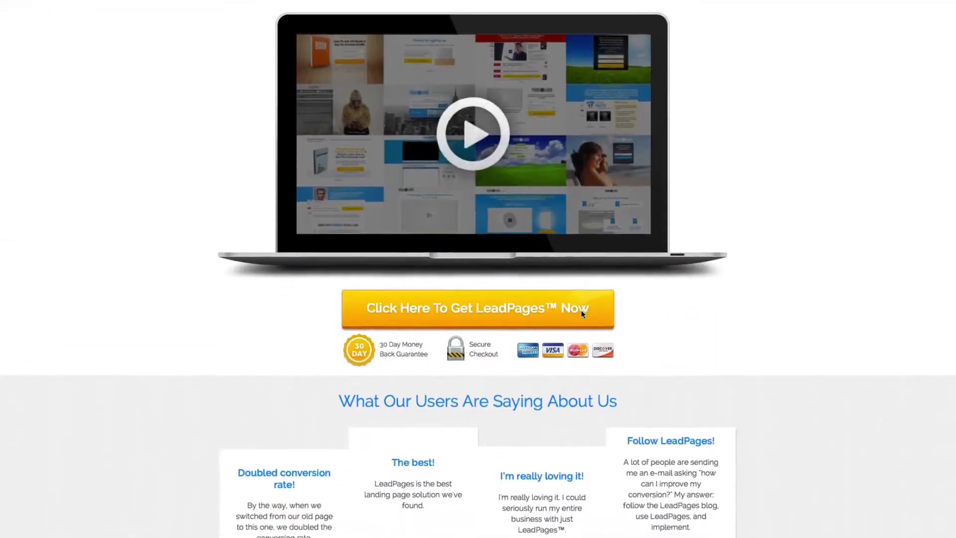
pyautogui.scroll(1, 582, 313)
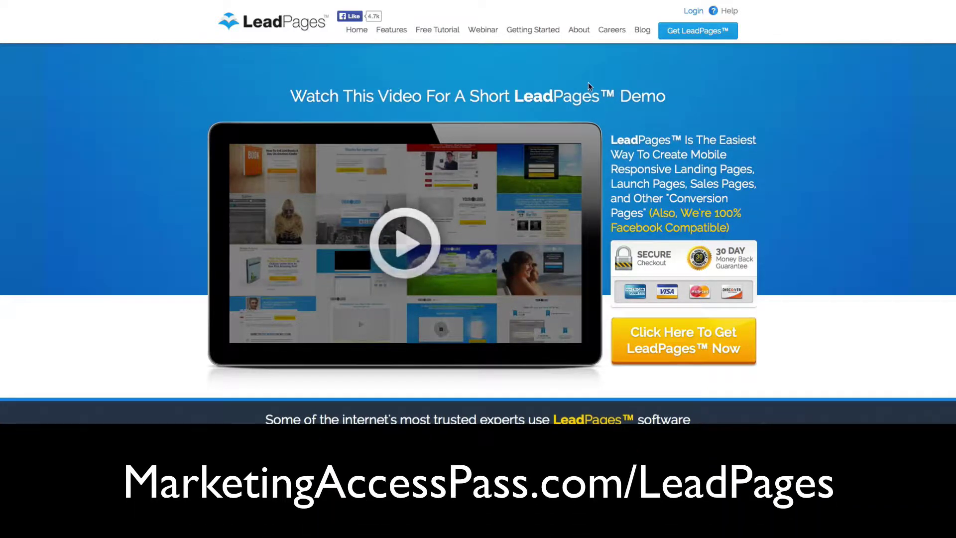
pyautogui.click(693, 11)
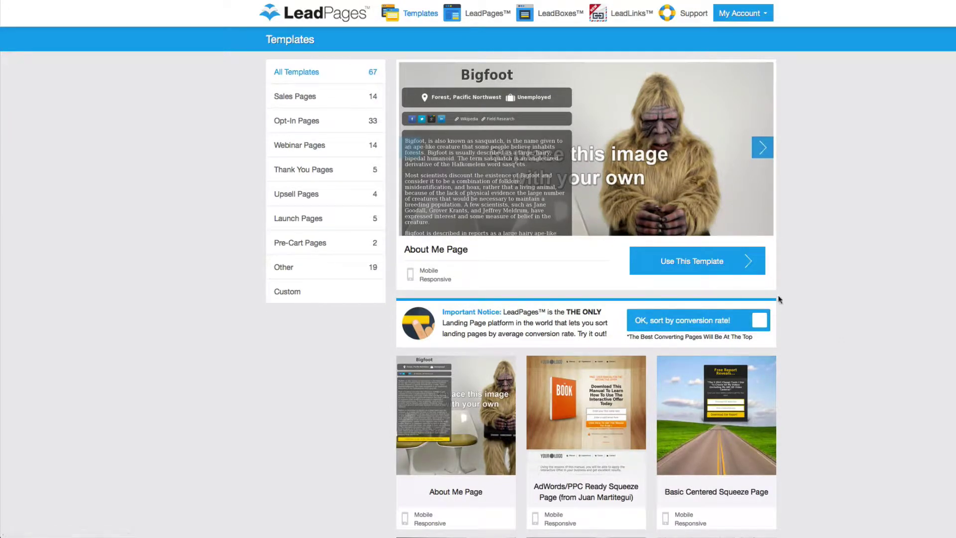
# Step: Sort the 67 templates by conversion rate so the Order Form Optin Page ranks first
pyautogui.scroll(-2, 832, 324)
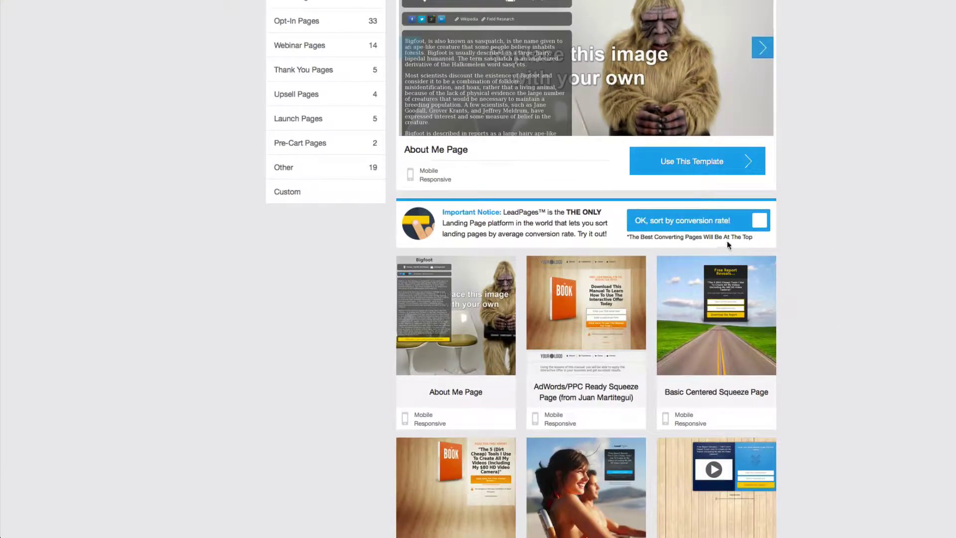
pyautogui.click(645, 229)
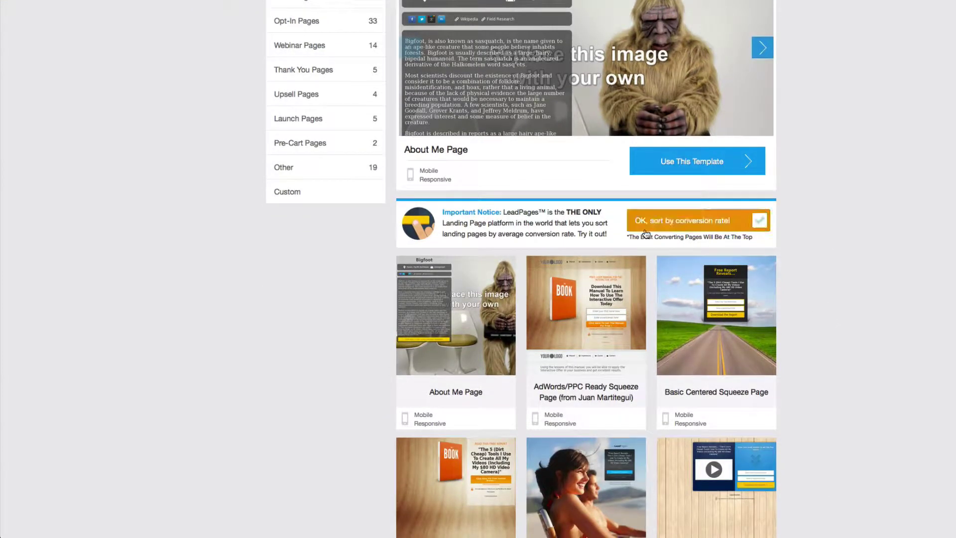
pyautogui.click(677, 230)
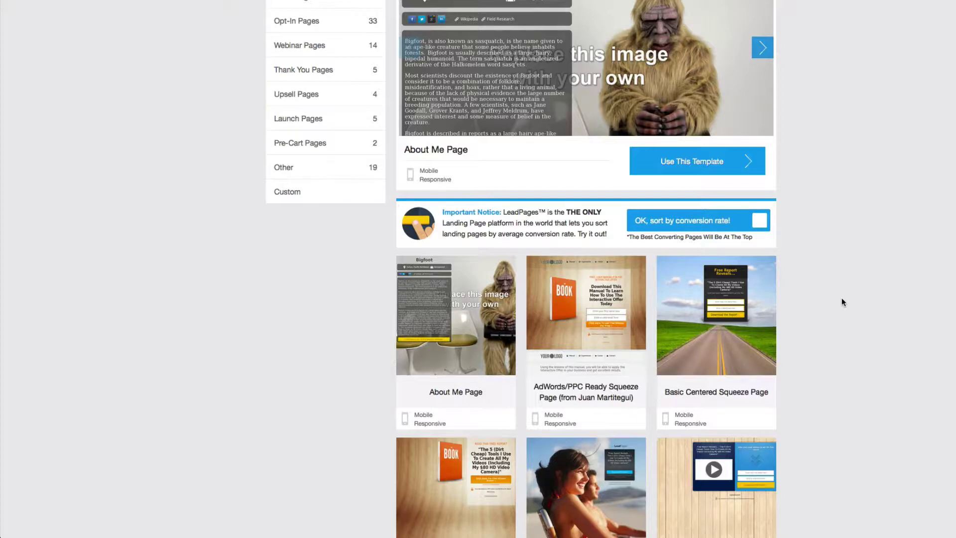
pyautogui.click(749, 223)
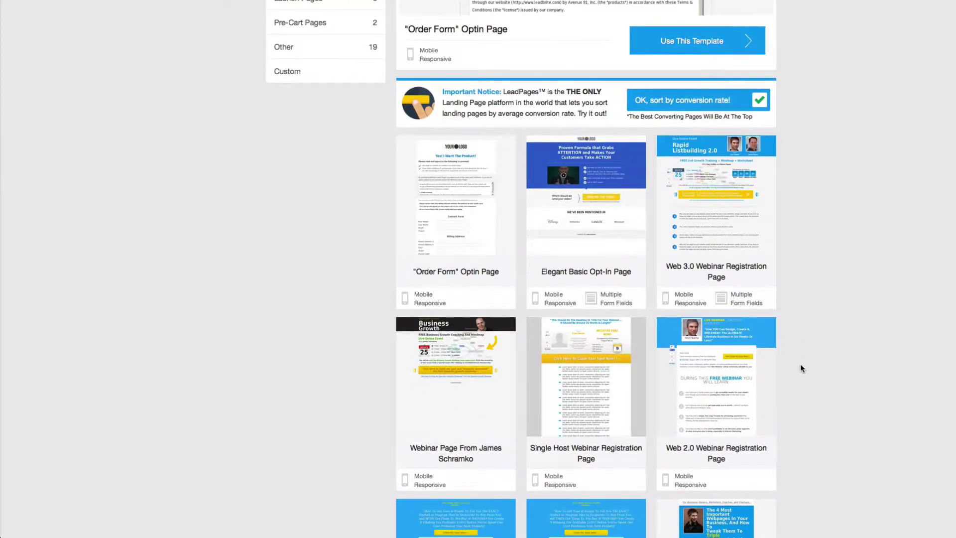
pyautogui.scroll(-2, 799, 369)
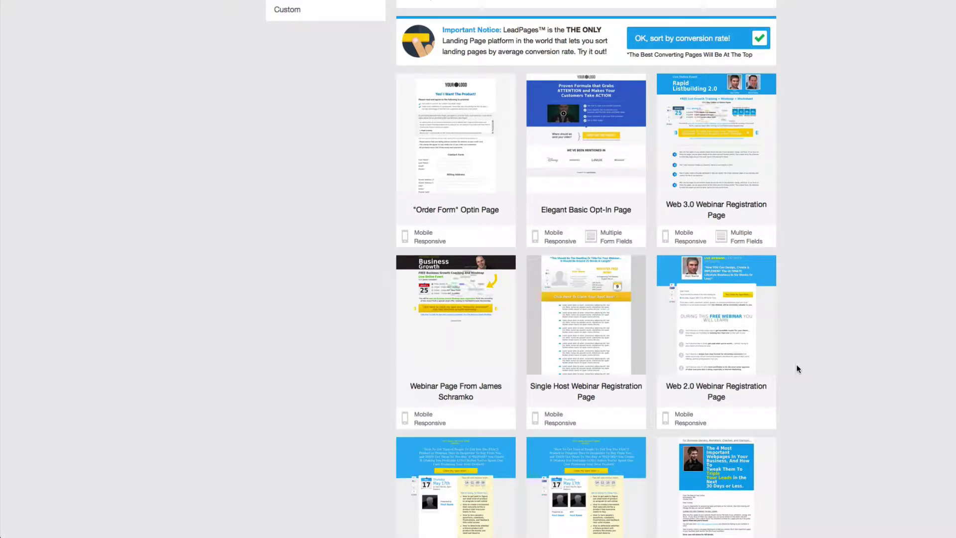
pyautogui.scroll(4, 796, 368)
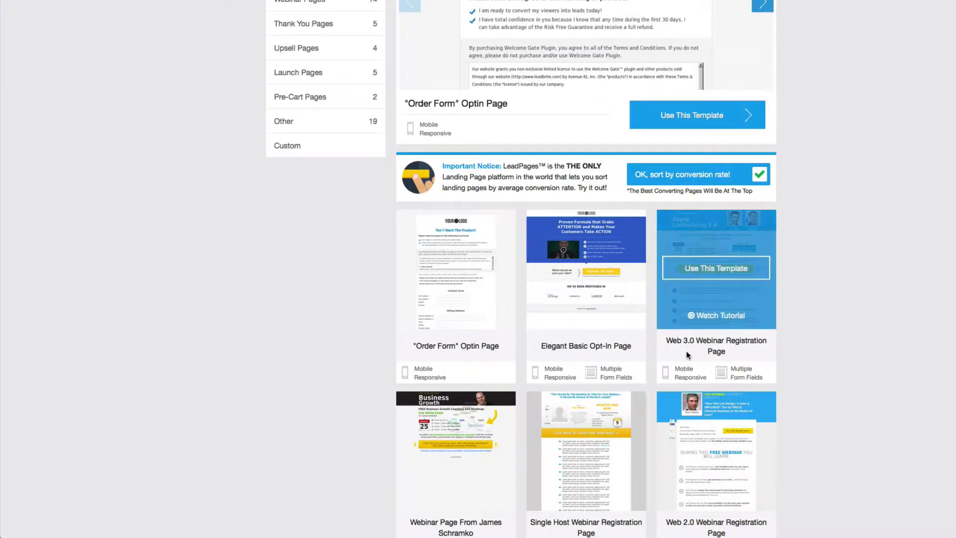
# Step: Start a new page from the Elegant Basic Opt-In Page template with Marketing as the industry
pyautogui.moveTo(583, 273)
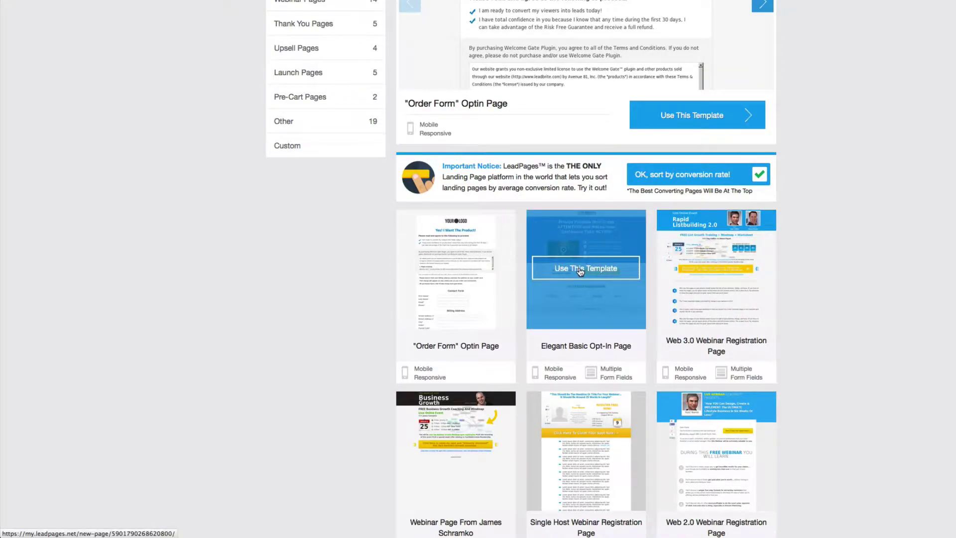
pyautogui.click(577, 269)
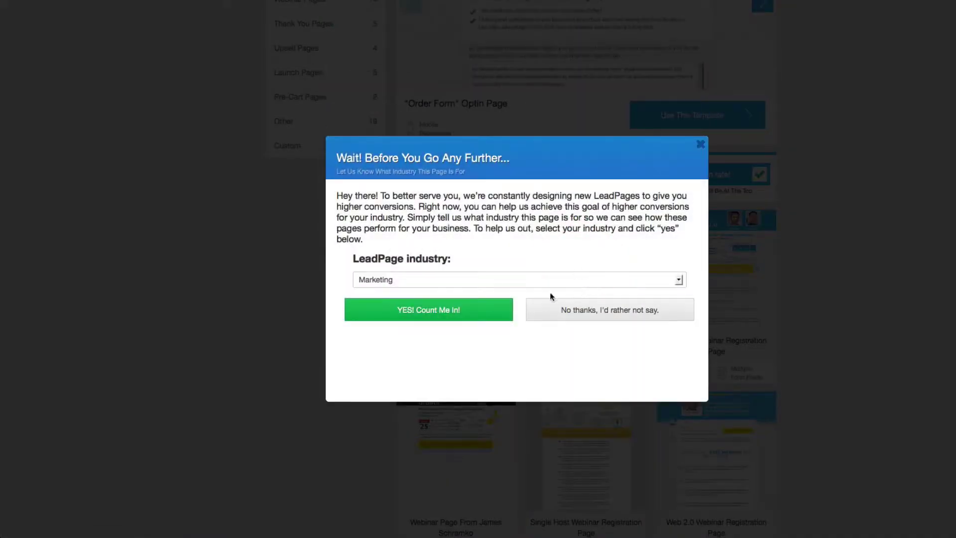
pyautogui.click(415, 312)
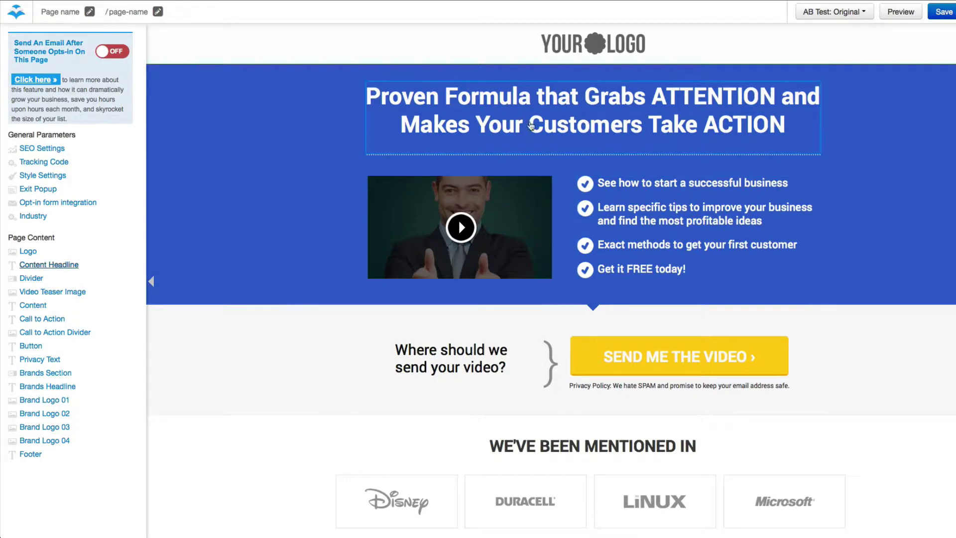
# Step: Replace the placeholder logo with the Marketing Access Pass logo
pyautogui.click(577, 52)
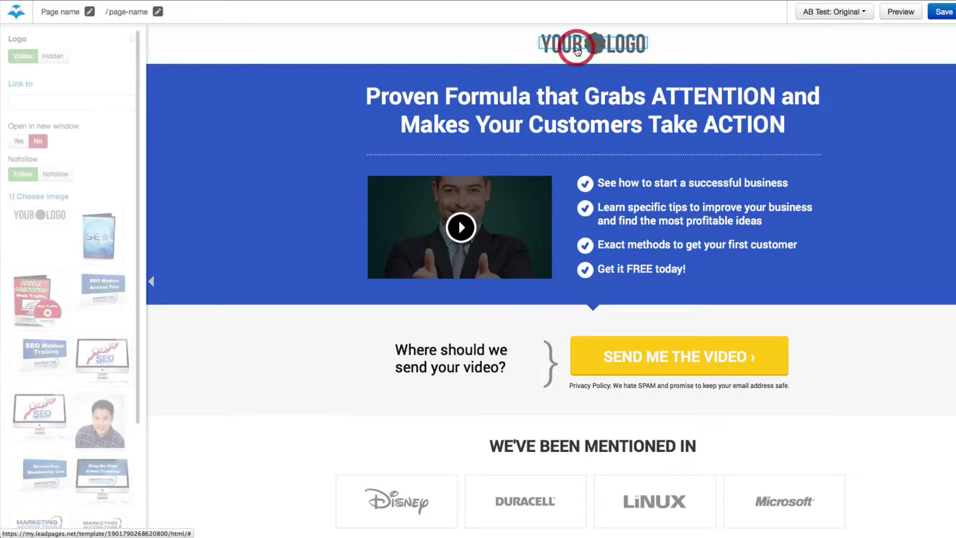
pyautogui.click(576, 129)
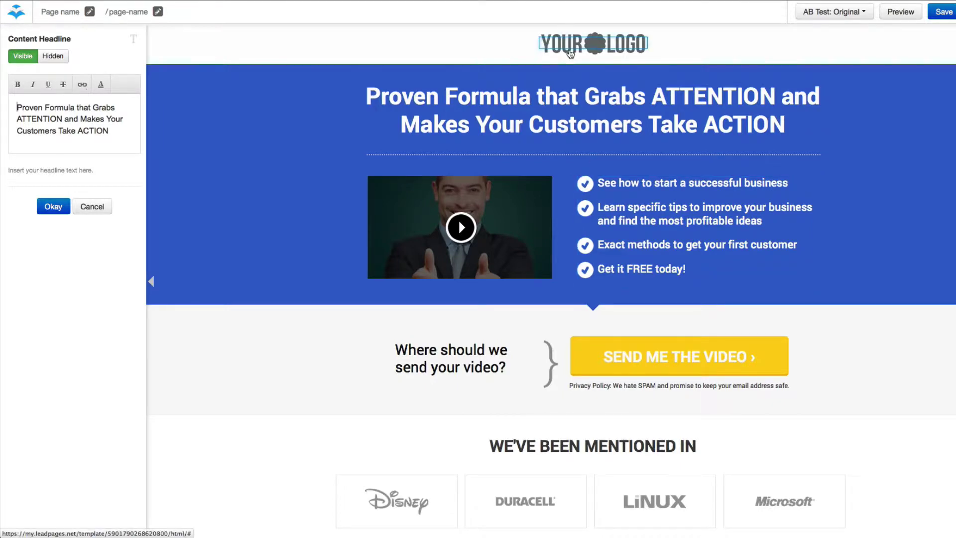
pyautogui.click(571, 51)
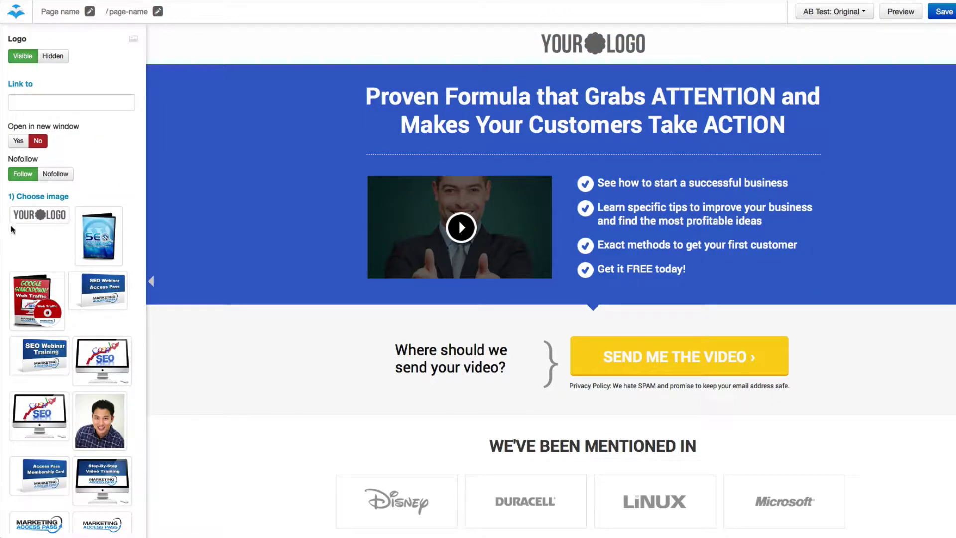
pyautogui.scroll(-5, 62, 253)
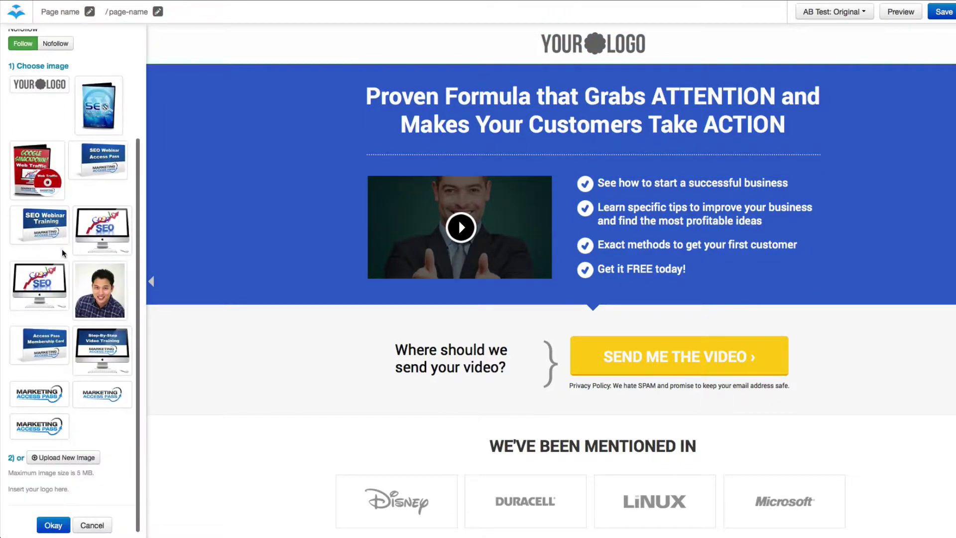
pyautogui.click(50, 429)
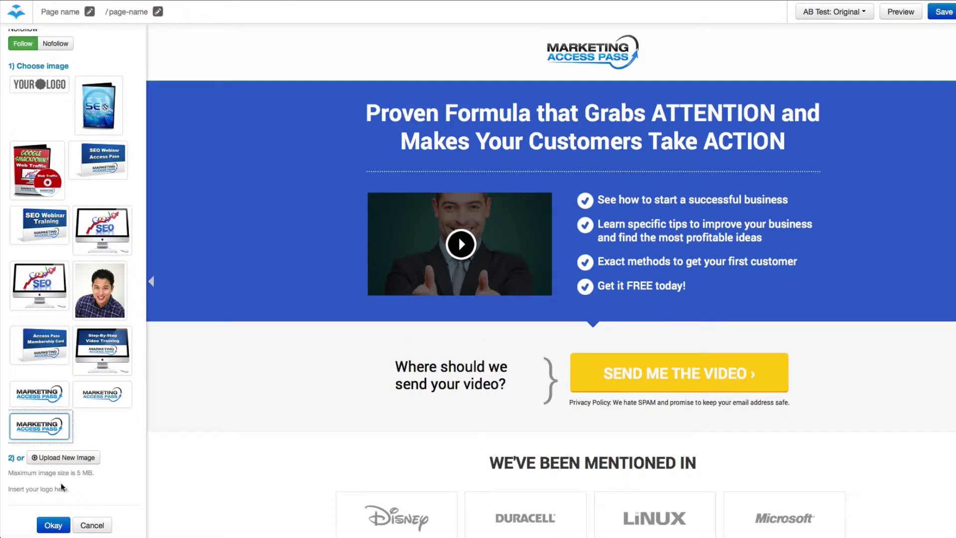
pyautogui.click(49, 525)
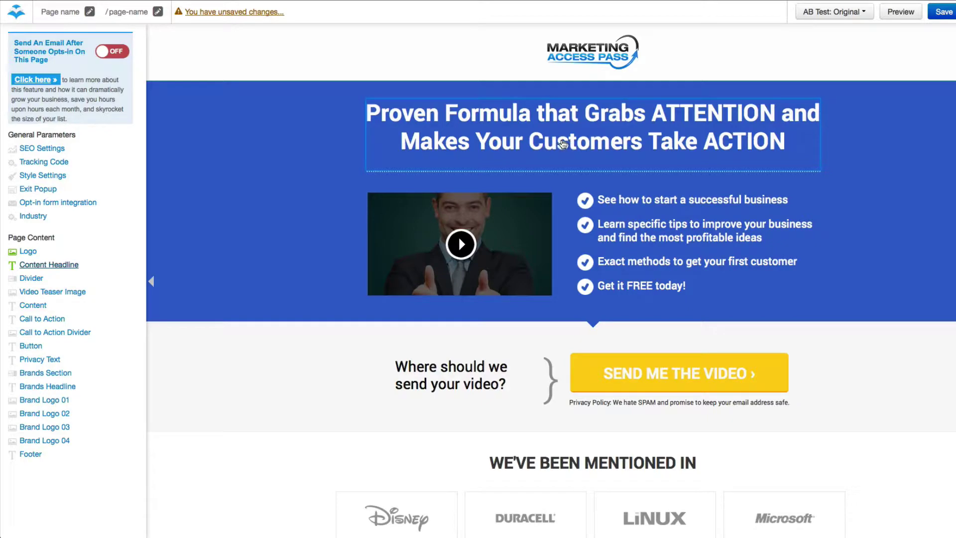
# Step: Replace the headline with the 'FREE SEO TRAFFIC TRAINING VIDEO...' title
pyautogui.click(518, 140)
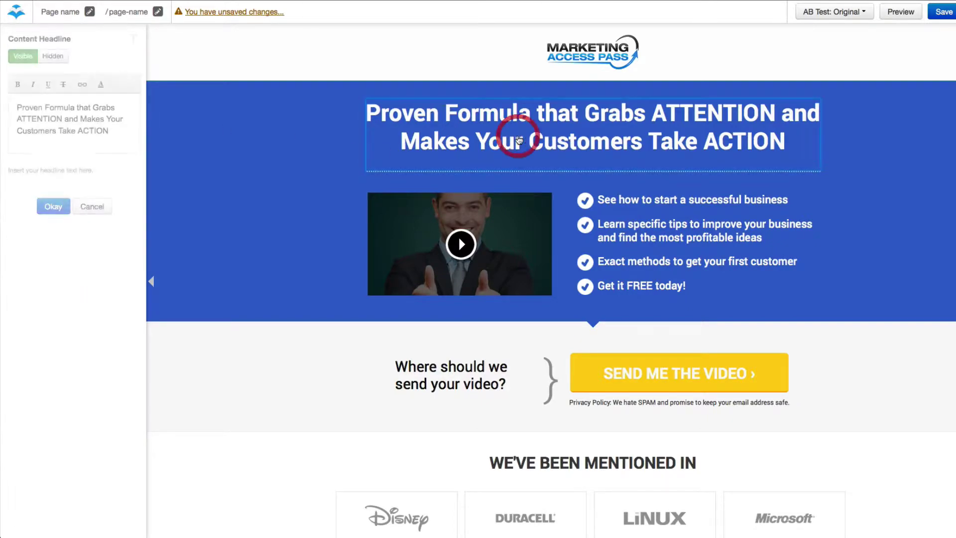
pyautogui.click(67, 115)
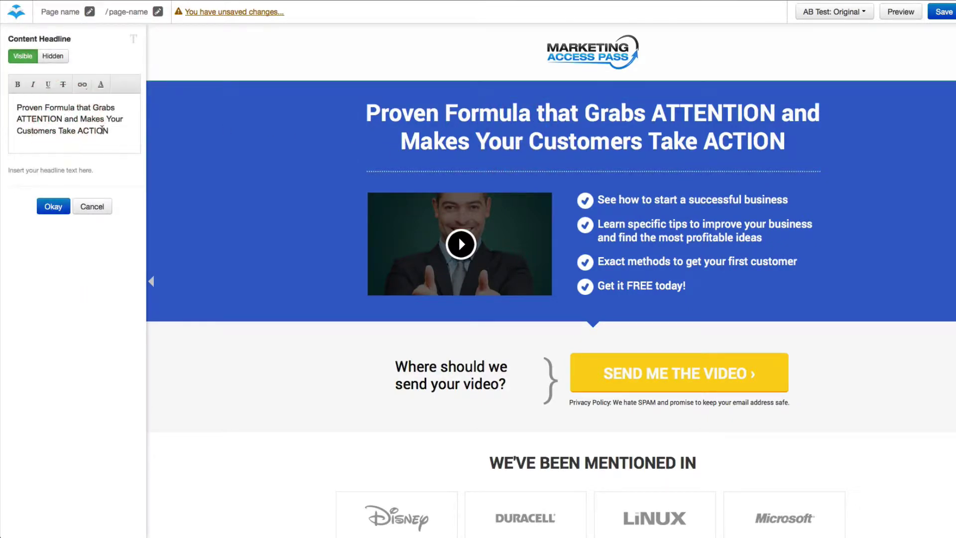
pyautogui.hotkey('ctrl', 'a')
pyautogui.write('FREE SEO TRAFFIC TRAINING VIDEO...')
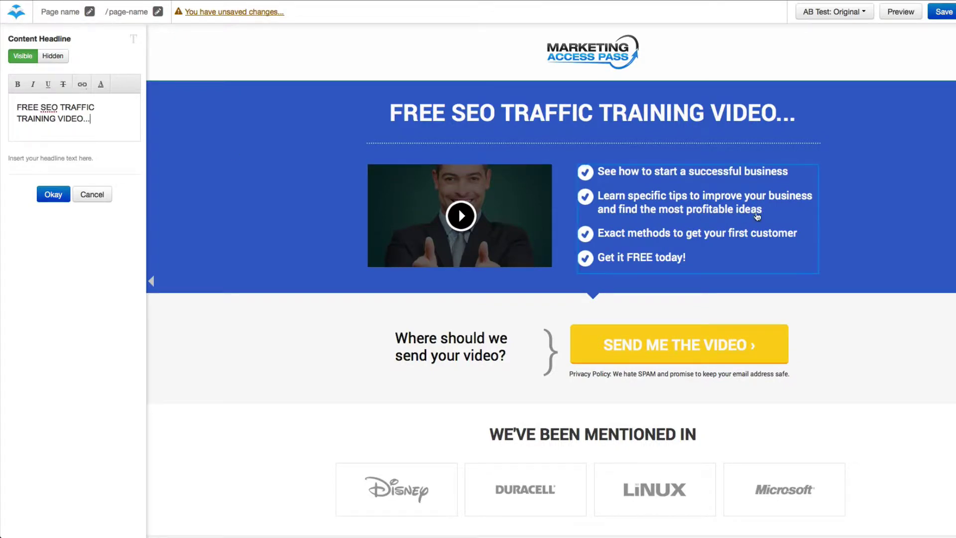
# Step: Paste four SEO bullets about Google ranking, SEO plugins and blog optimization over the old list
pyautogui.click(662, 204)
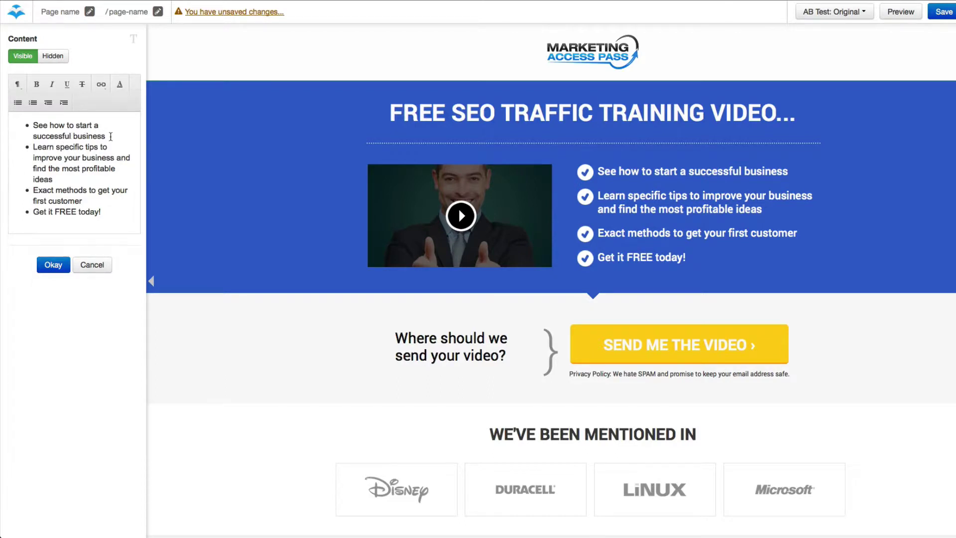
pyautogui.moveTo(111, 136); pyautogui.dragTo(75, 125)
pyautogui.hotkey('ctrl', 'a')
pyautogui.write('Learn how to finally get ranked on Google Learn about the  7 SEO Plugins (6 are Free) Exact methods to better Optimize your blog Get access Free Today!')
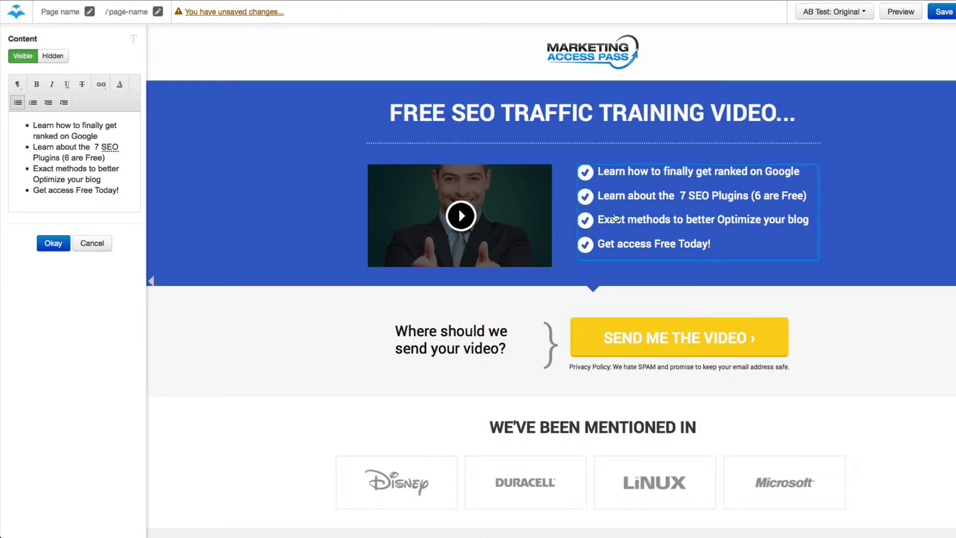
# Step: Use the iMac Google SEO image as the video teaser picture
pyautogui.click(426, 238)
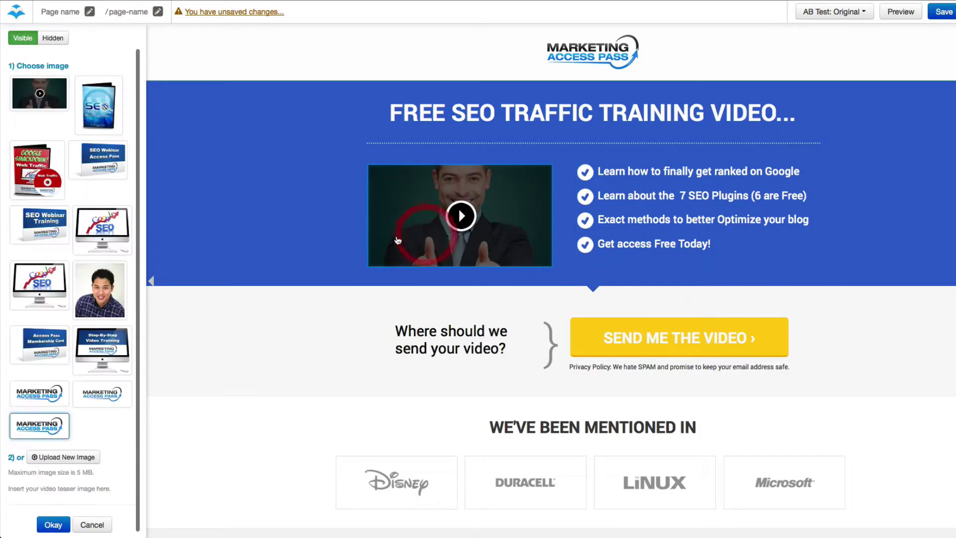
pyautogui.click(66, 246)
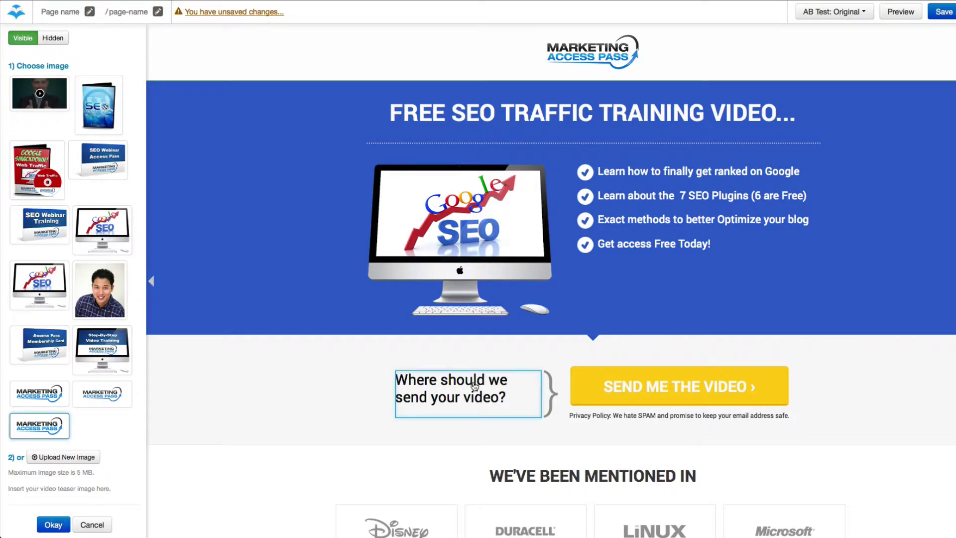
pyautogui.scroll(-2, 476, 390)
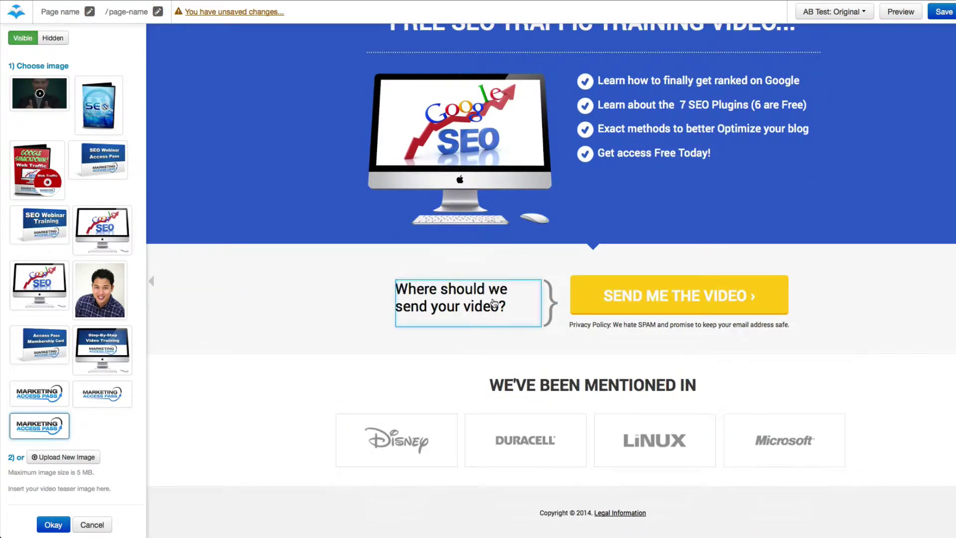
# Step: Open the settings for the call-to-action text and the Disney logo image
pyautogui.click(480, 304)
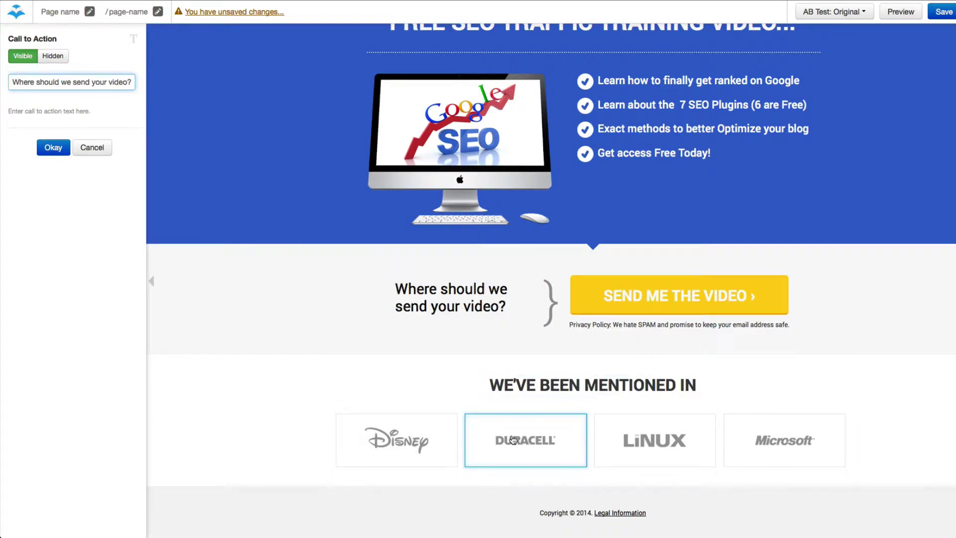
pyautogui.click(406, 447)
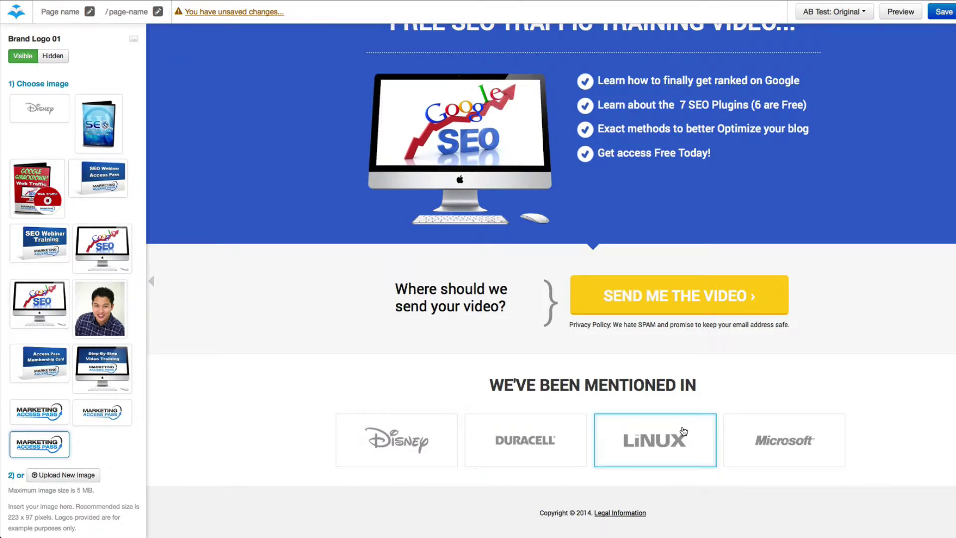
pyautogui.scroll(2, 682, 429)
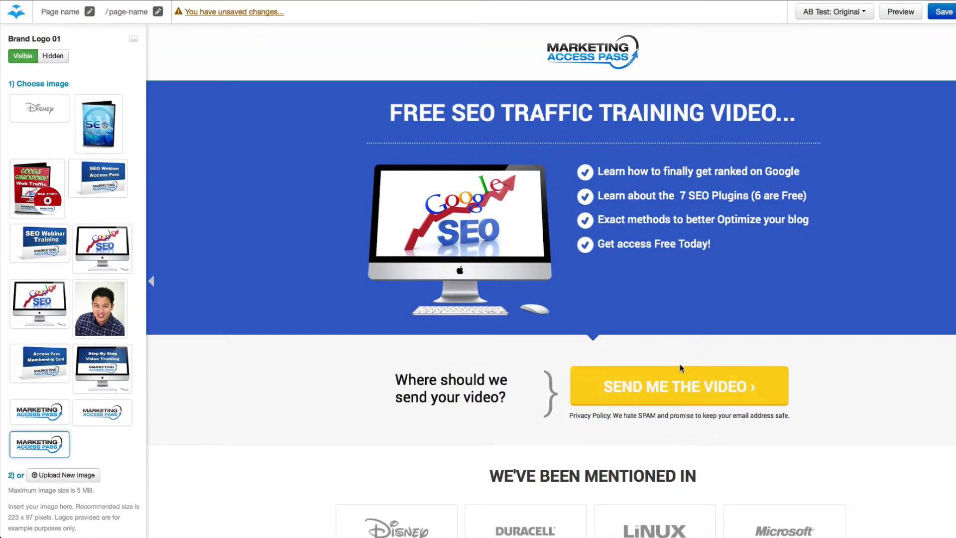
# Step: Set the SEND ME THE VIDEO popup's form image to the SEO Access Pass DVD
pyautogui.click(542, 356)
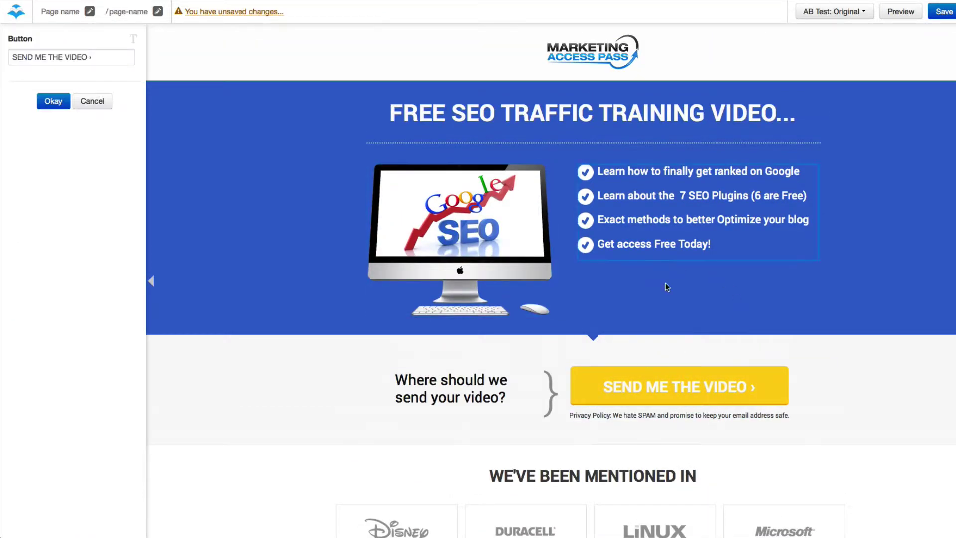
pyautogui.click(664, 391)
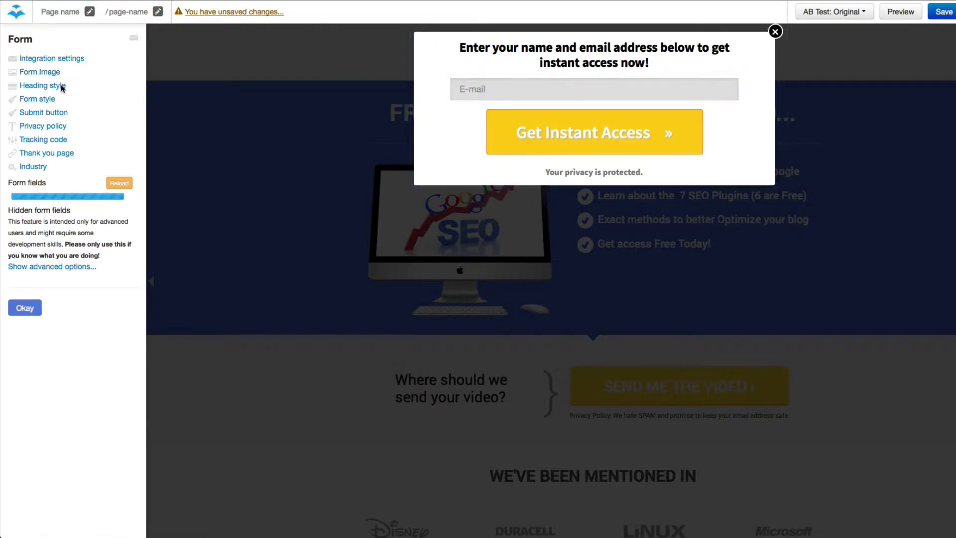
pyautogui.click(38, 73)
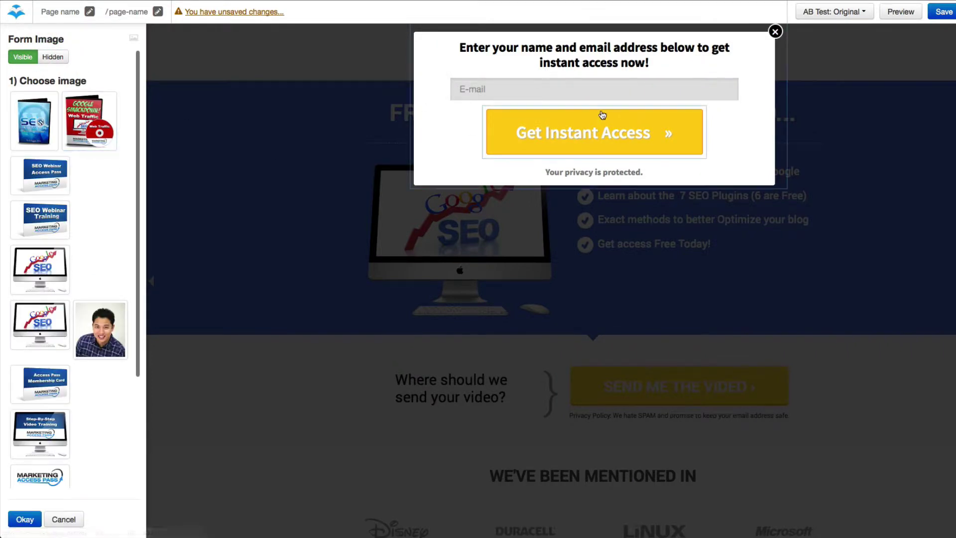
pyautogui.click(45, 140)
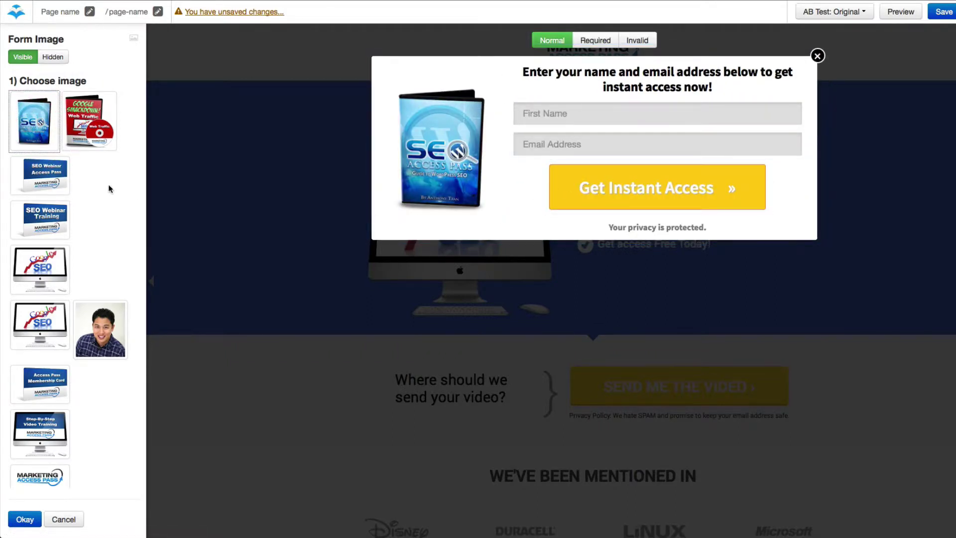
pyautogui.click(24, 520)
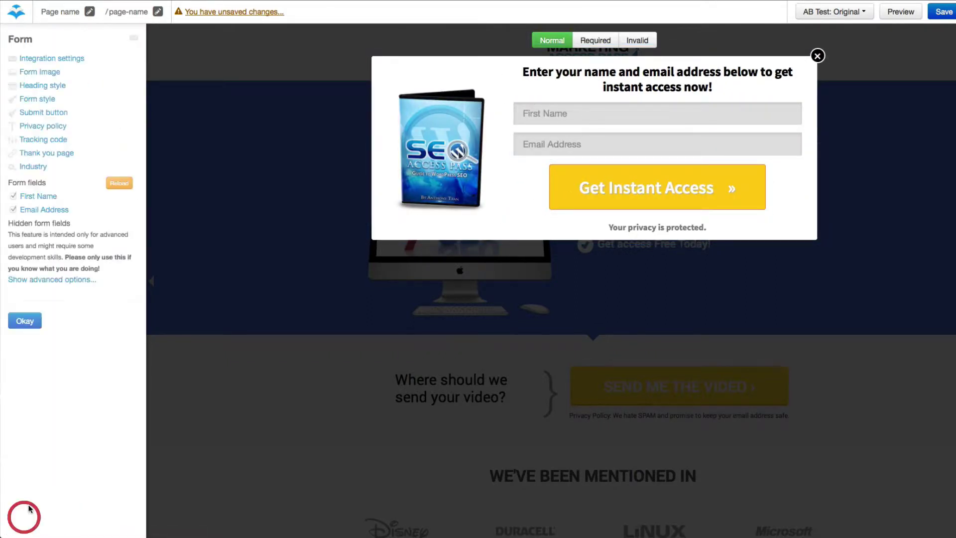
# Step: Give the Get Instant Access submit button a border and review the thank you page setting
pyautogui.click(50, 114)
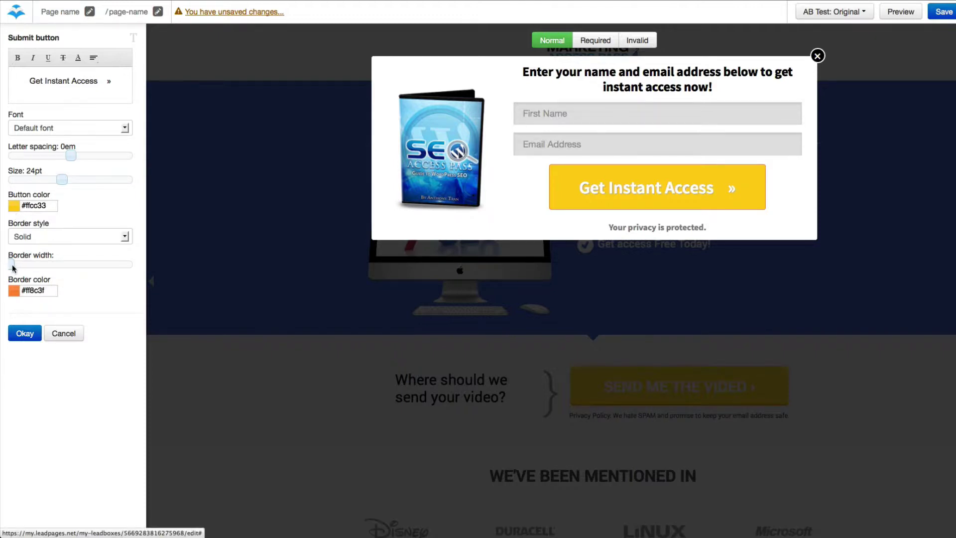
pyautogui.moveTo(11, 264)
pyautogui.mouseDown()
pyautogui.moveTo(29, 264)
pyautogui.moveTo(11, 265)
pyautogui.mouseUp()
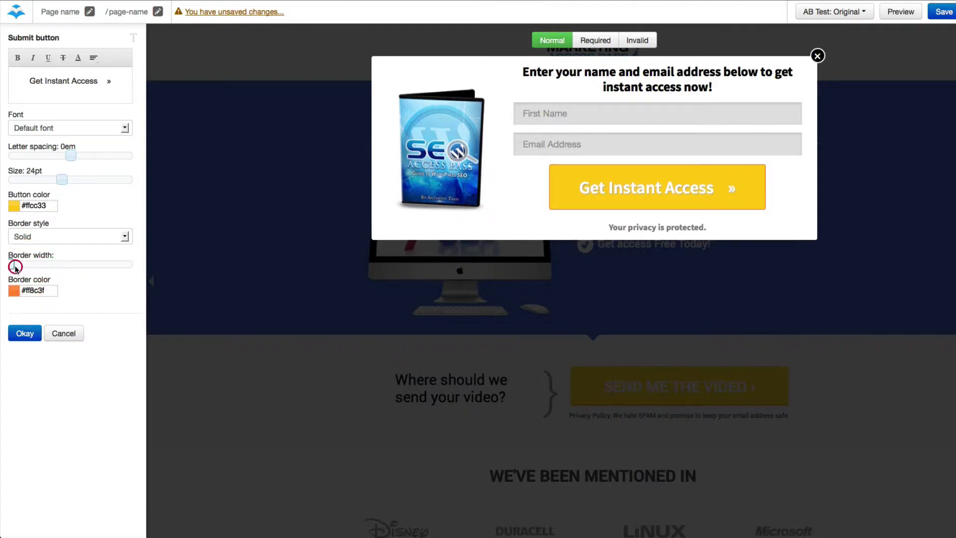
pyautogui.click(21, 336)
pyautogui.click(58, 154)
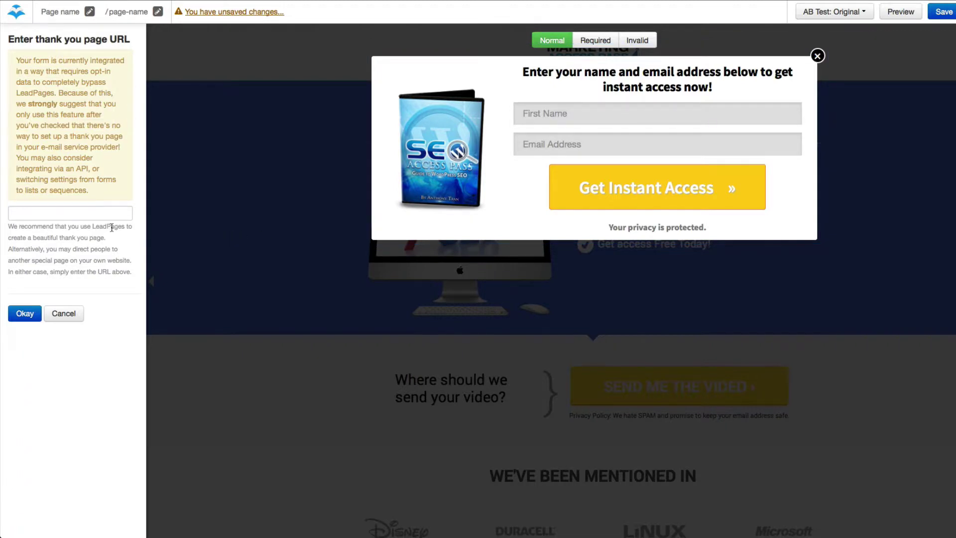
pyautogui.click(36, 313)
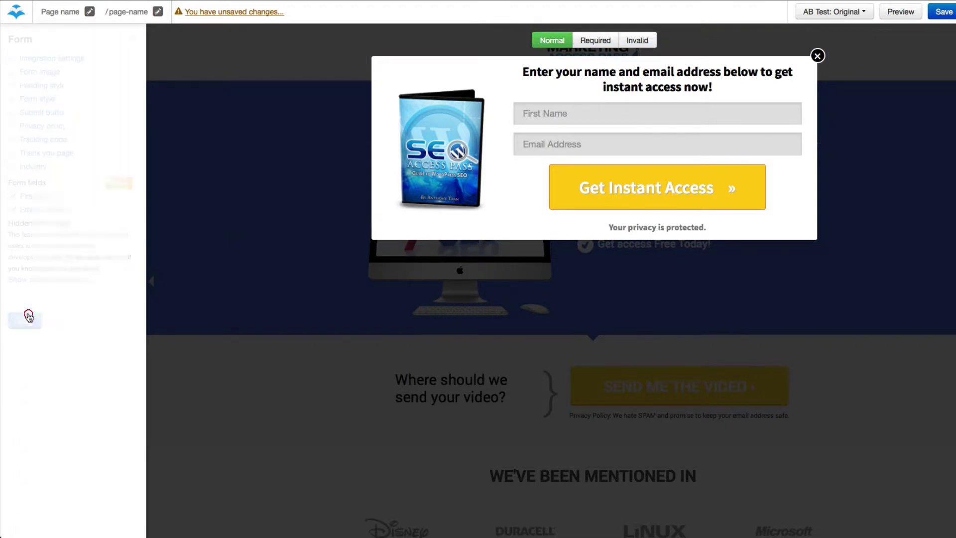
# Step: Rename the page to 'MAP Training Example' and save it
pyautogui.click(250, 222)
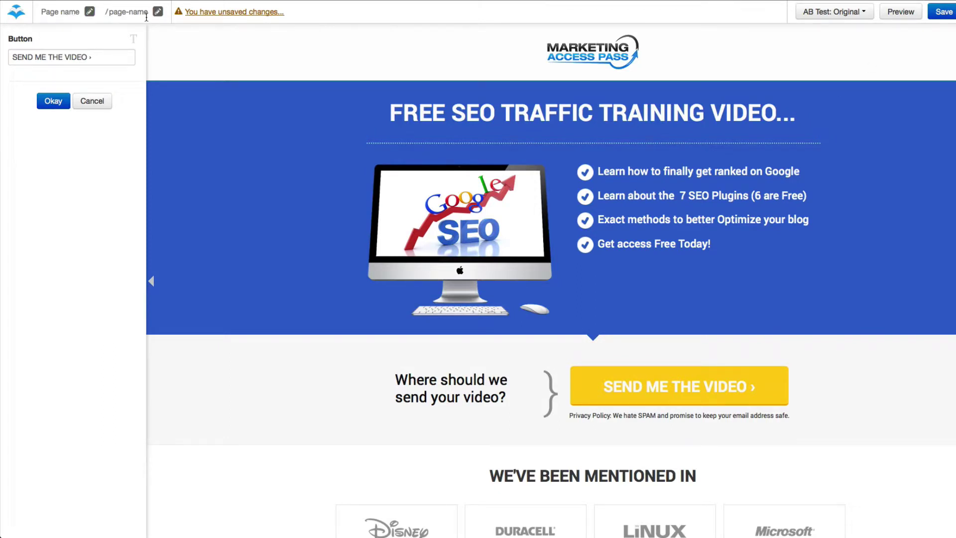
pyautogui.click(56, 14)
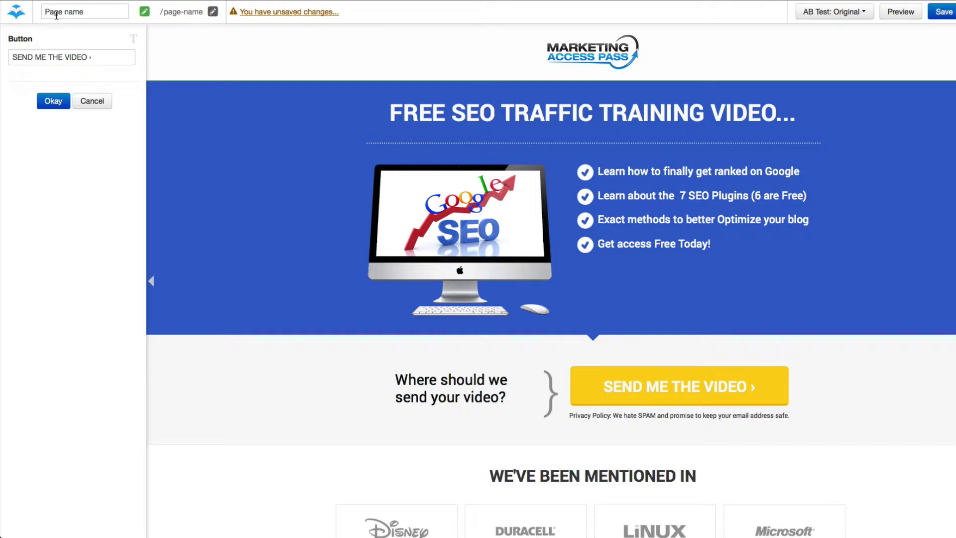
pyautogui.write('MAP Trai')
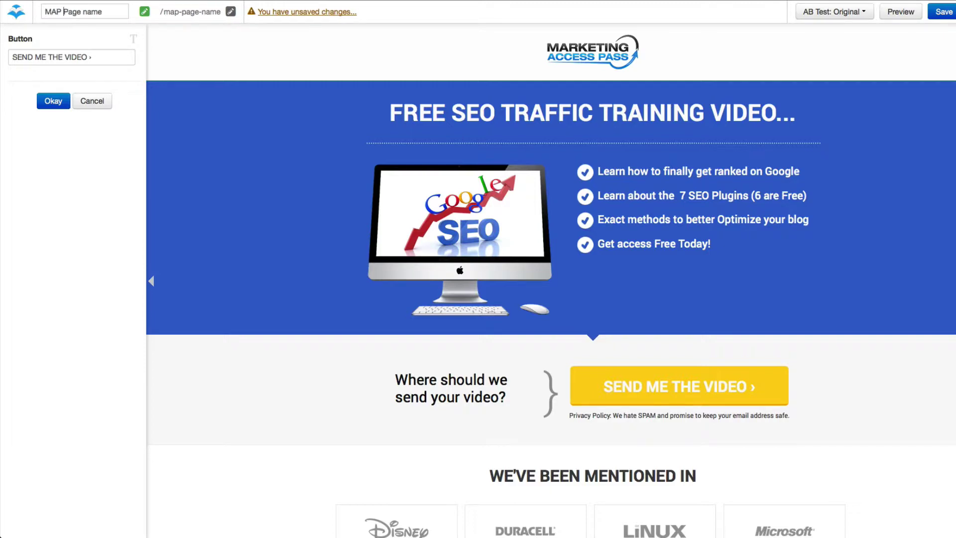
pyautogui.write('ning')
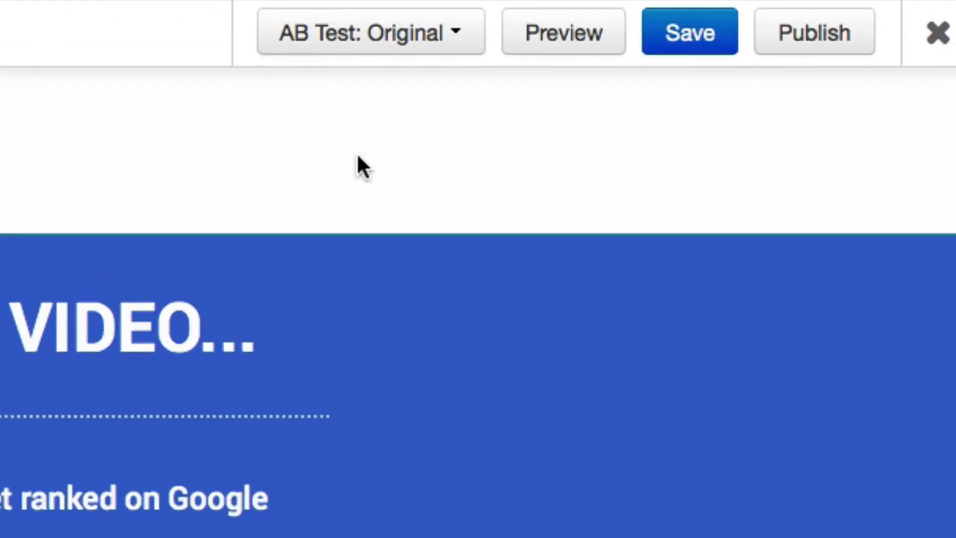
pyautogui.click(627, 43)
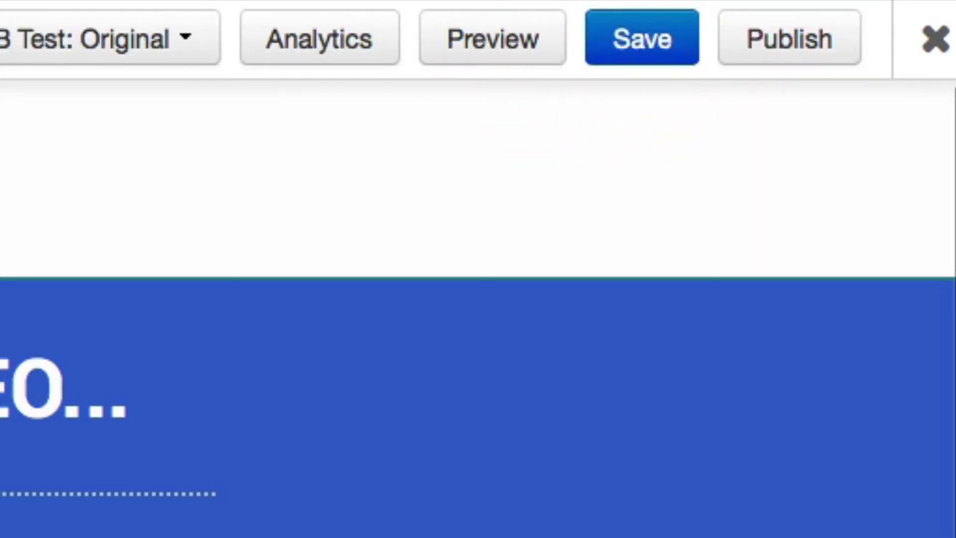
# Step: Publish the page and download the LeadPages WordPress plugin
pyautogui.click(792, 60)
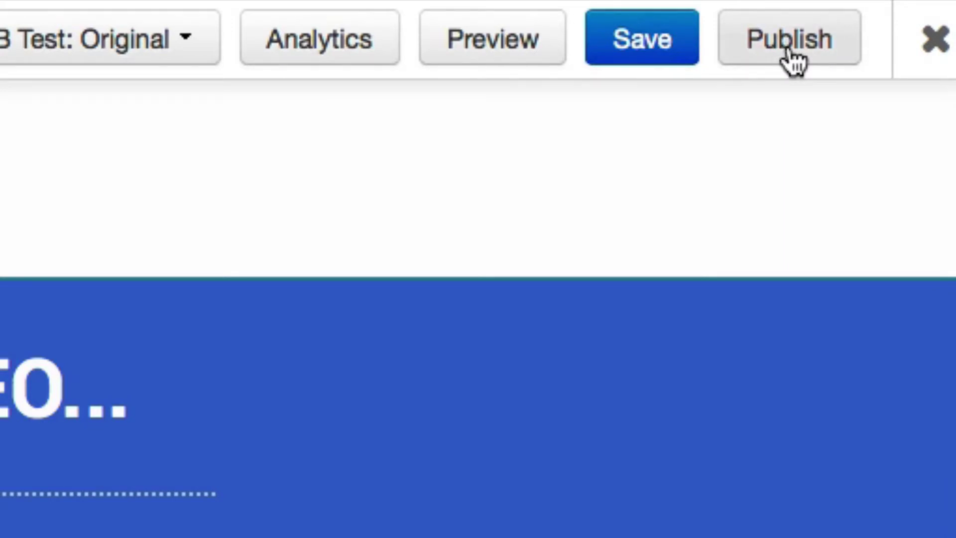
pyautogui.click(769, 60)
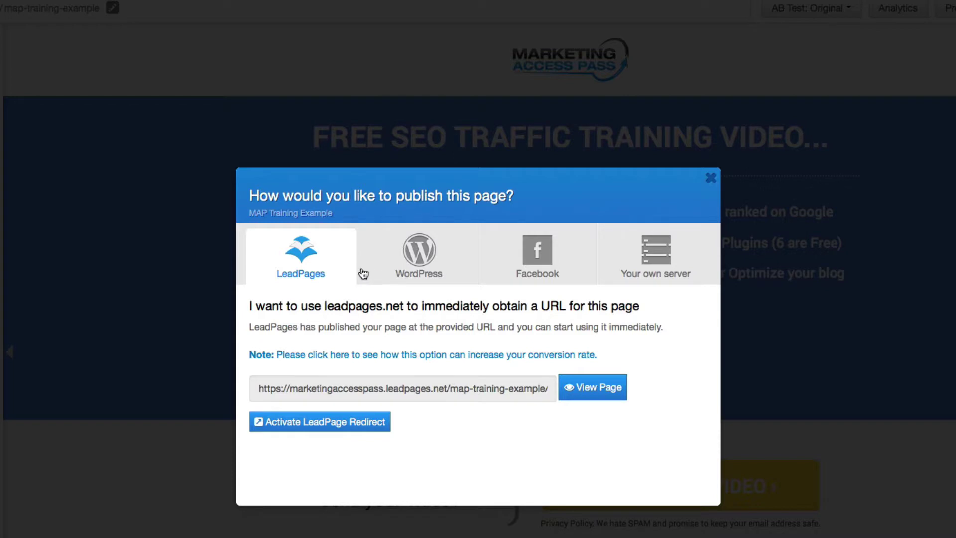
pyautogui.click(422, 267)
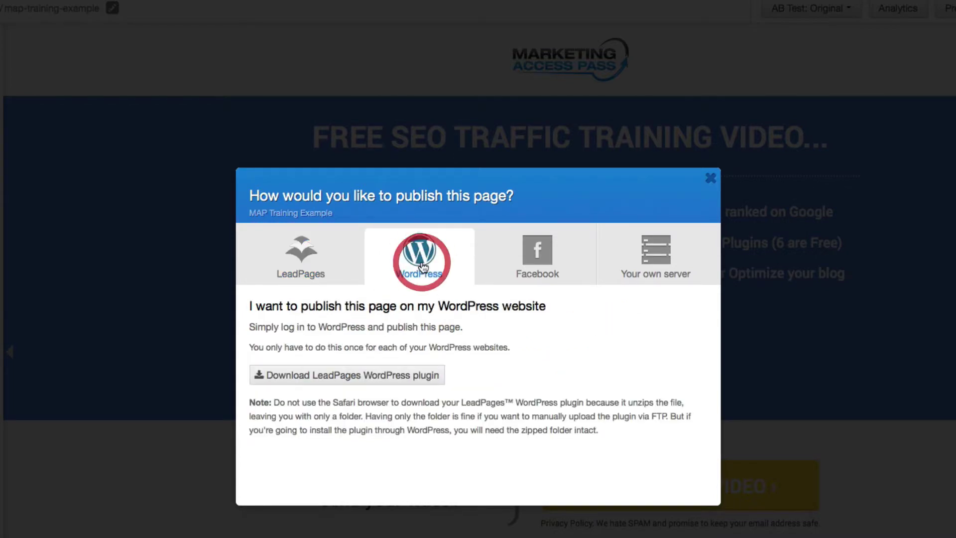
pyautogui.click(347, 381)
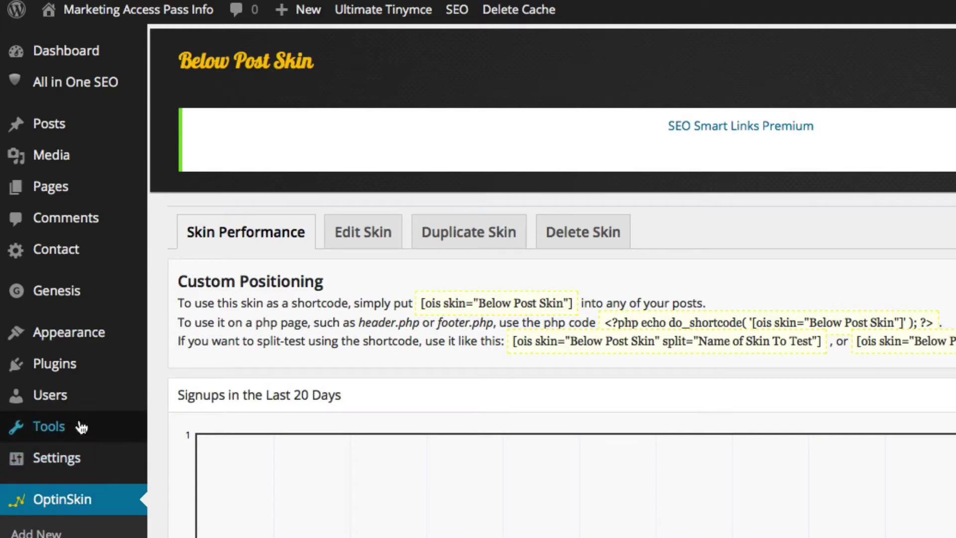
# Step: Upload and install leadpages-preconfigured-marketingaccesspass.zip as a WordPress plugin, then activate it
pyautogui.moveTo(65, 374)
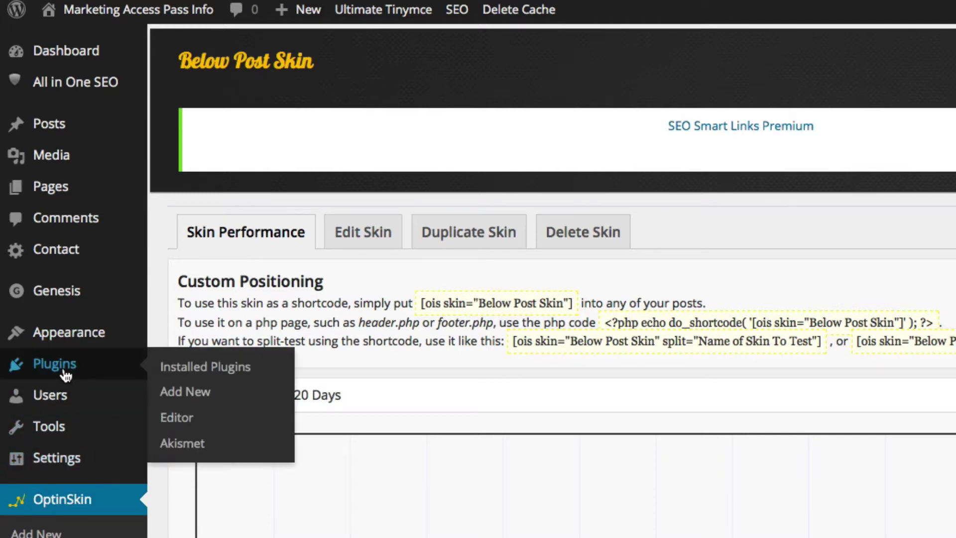
pyautogui.click(172, 393)
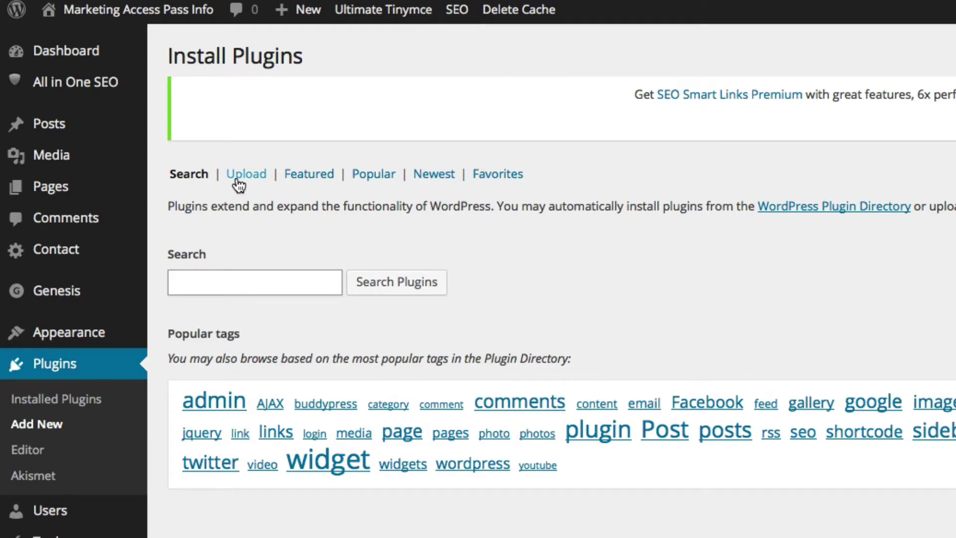
pyautogui.click(239, 184)
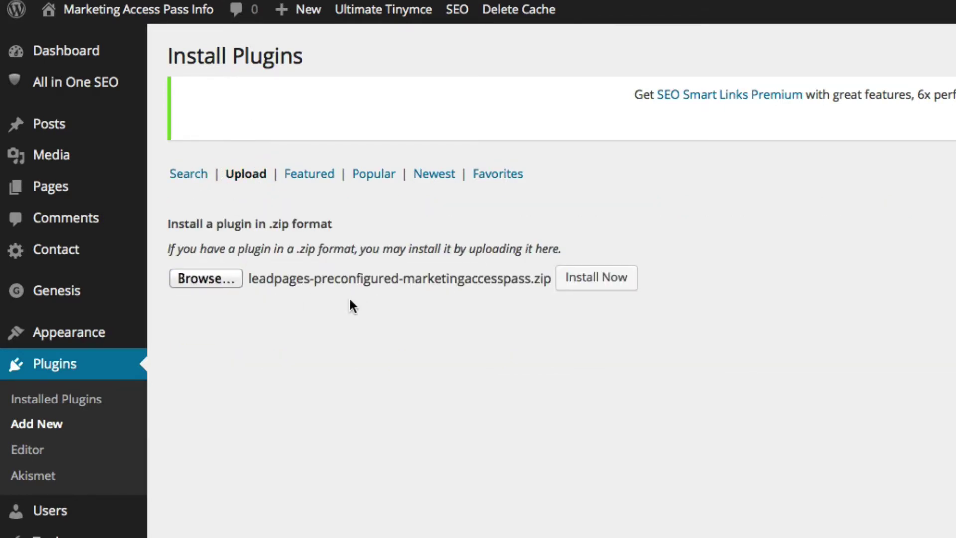
pyautogui.click(600, 283)
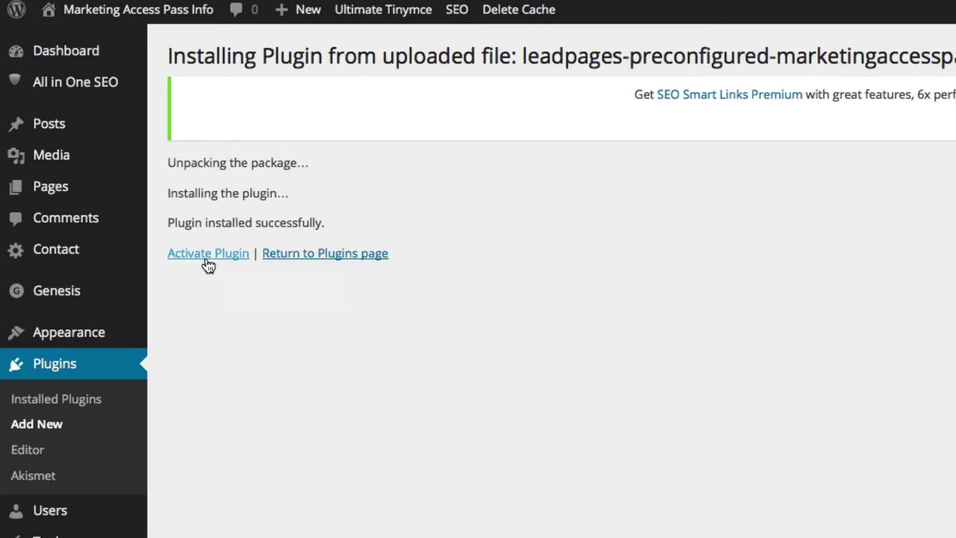
pyautogui.click(207, 260)
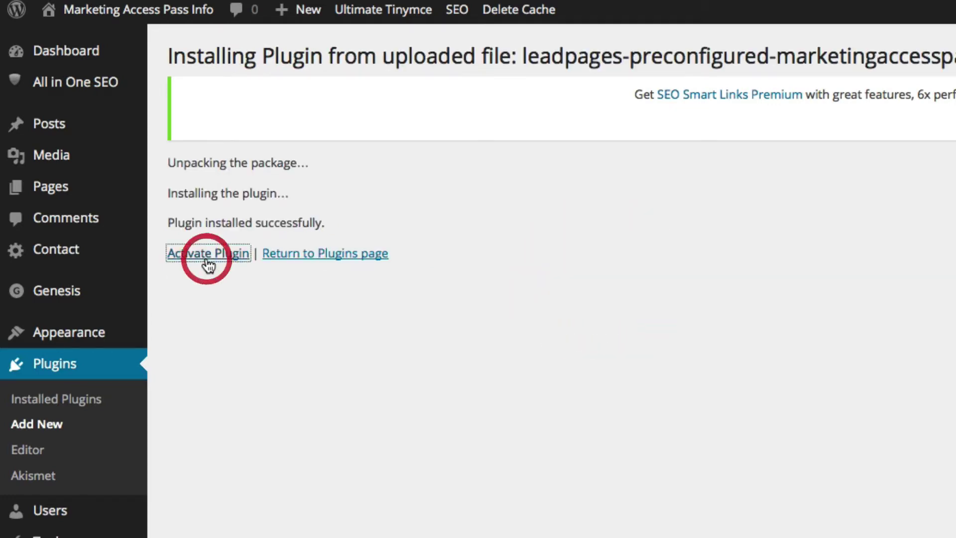
pyautogui.scroll(-5, 511, 399)
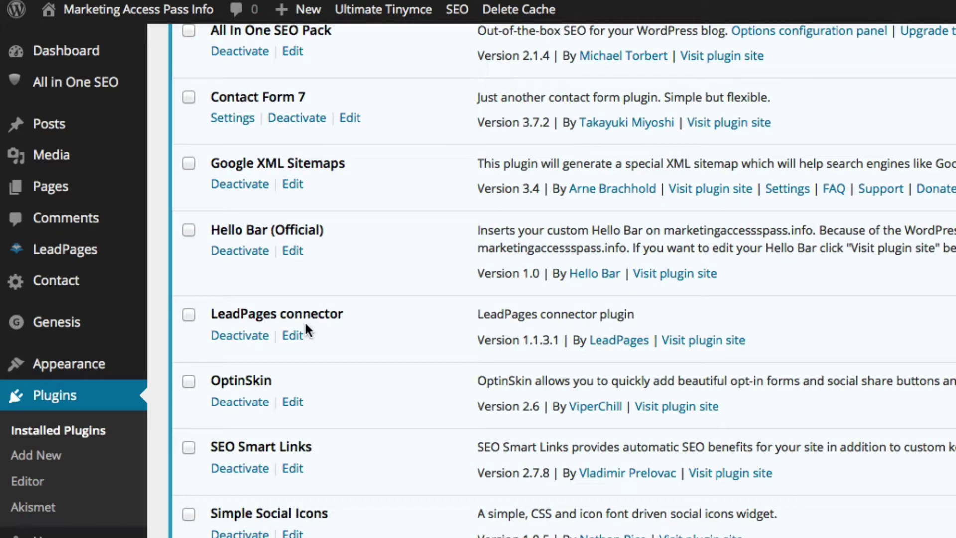
pyautogui.moveTo(63, 260)
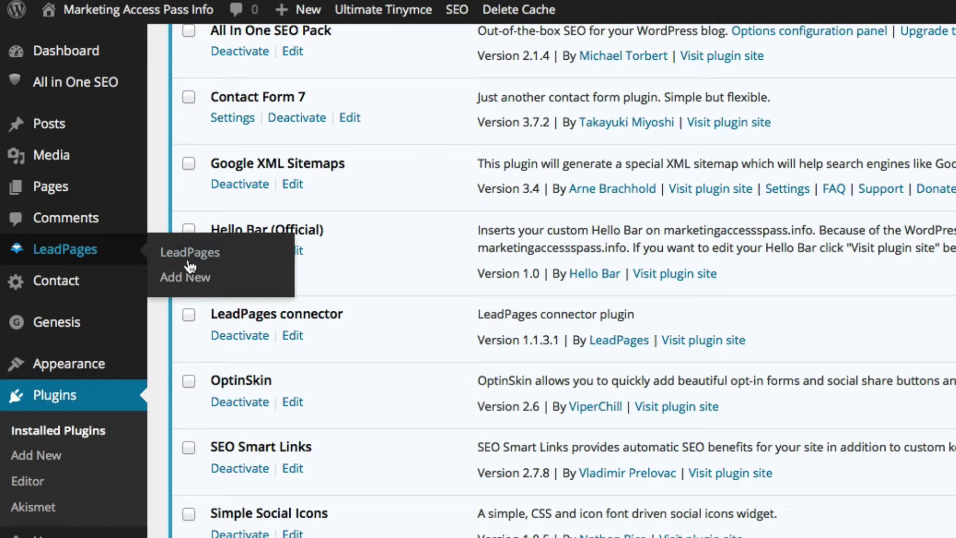
# Step: Publish a Normal Page LeadPage showing MAP Training Example at the custom URL training-video
pyautogui.click(182, 283)
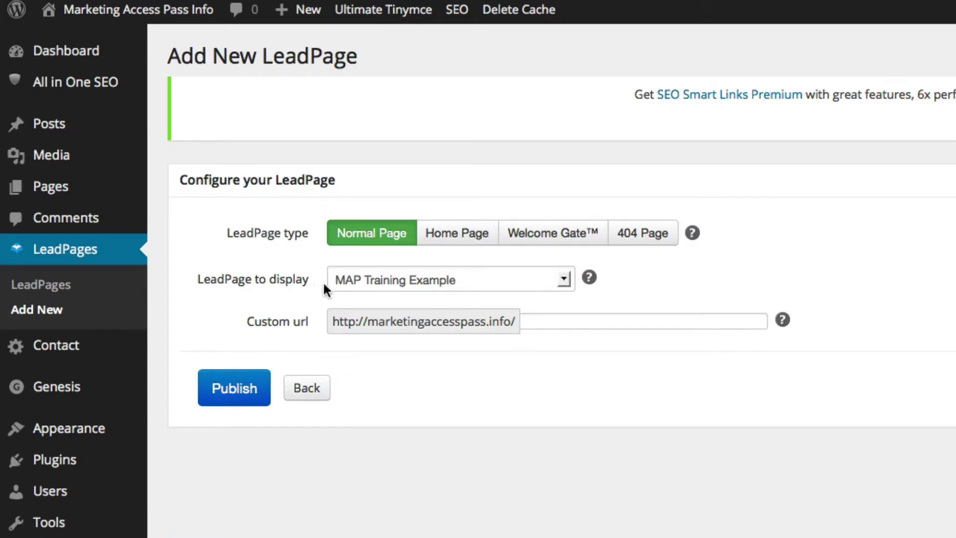
pyautogui.click(563, 280)
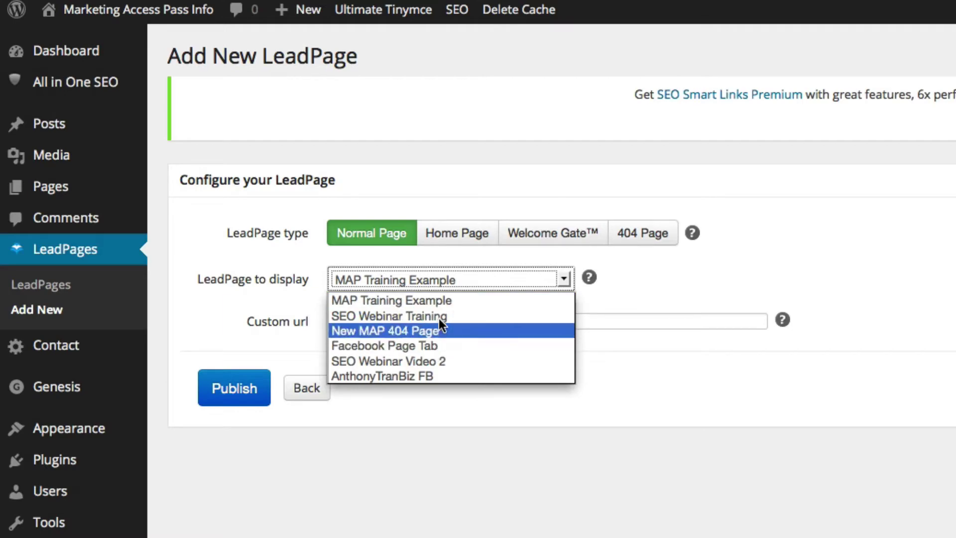
pyautogui.click(462, 300)
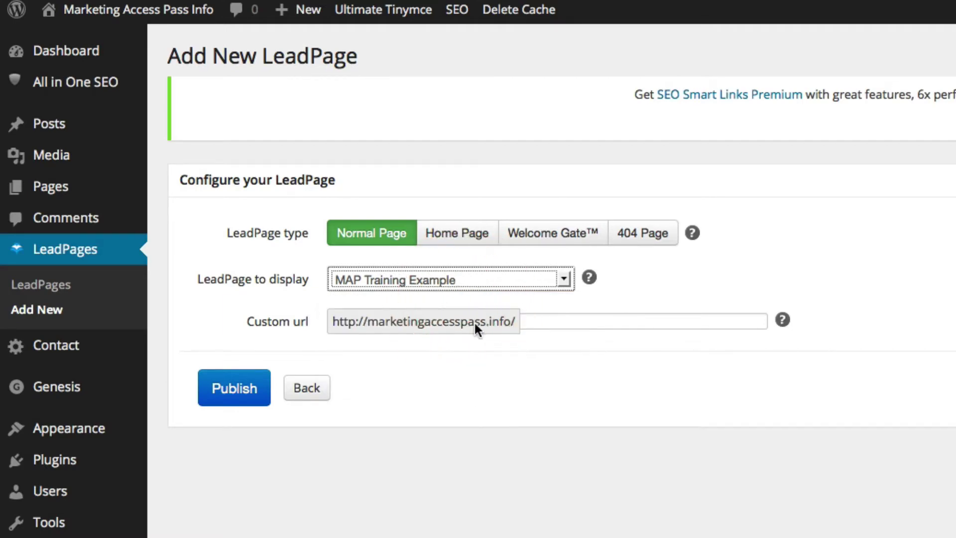
pyautogui.click(550, 325)
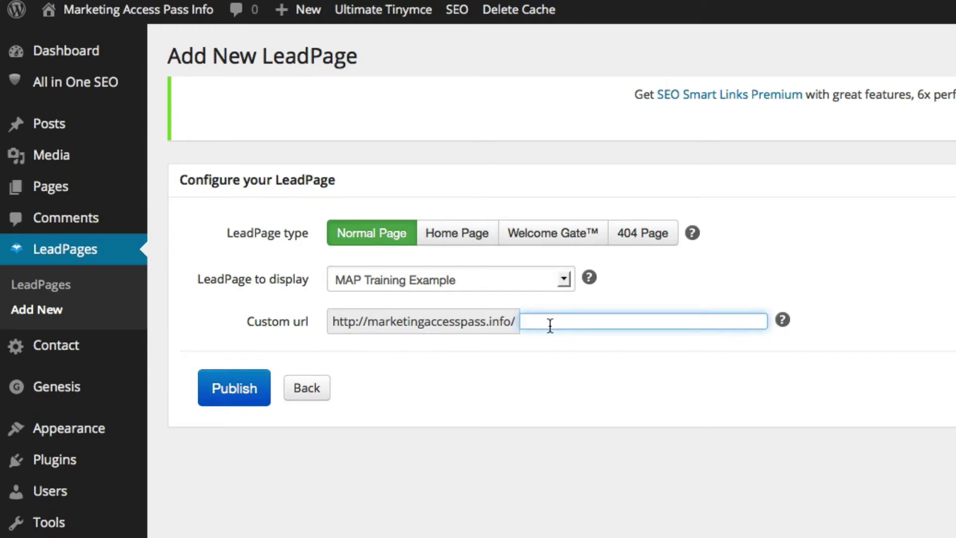
pyautogui.write('training-video')
pyautogui.click(241, 388)
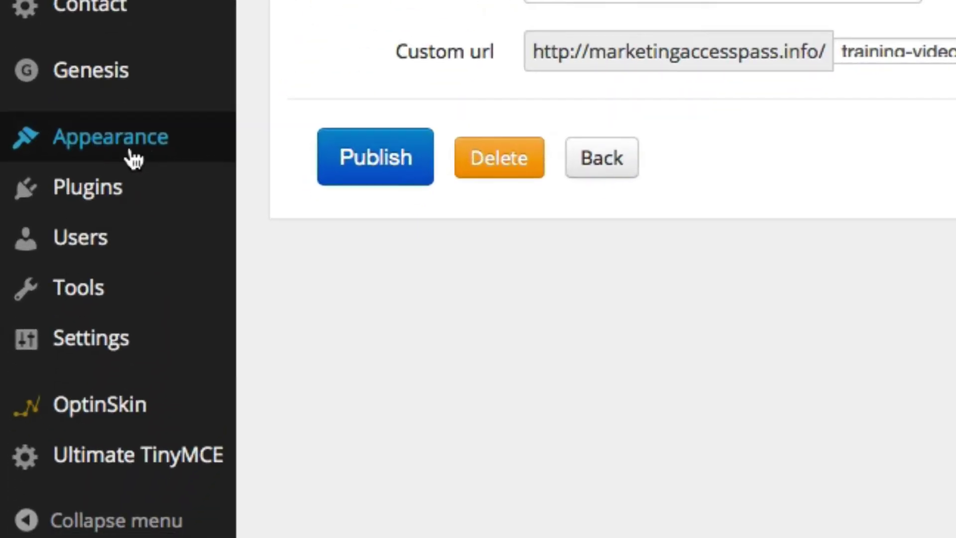
# Step: Add a 'Training' custom link to marketingaccess.info/training-video below About and save the menu
pyautogui.moveTo(111, 159)
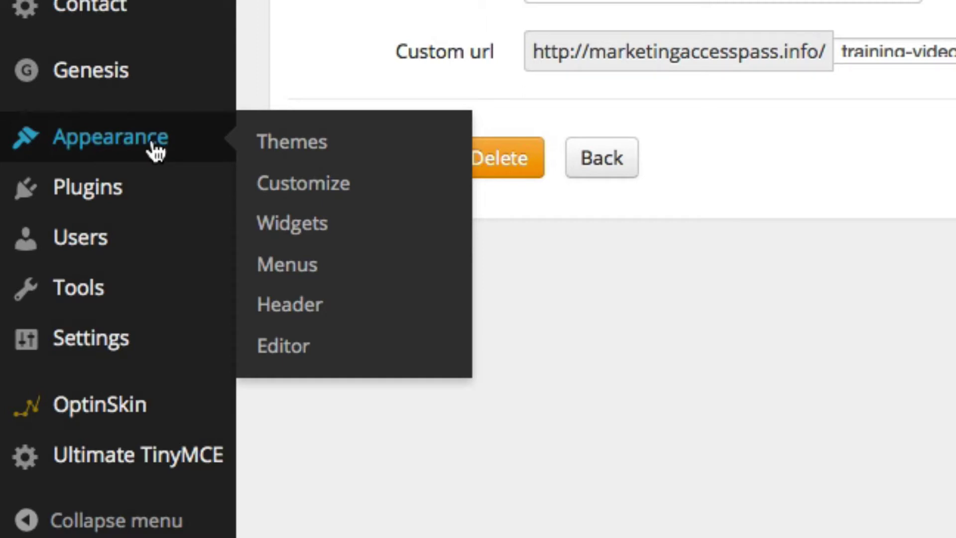
pyautogui.click(279, 278)
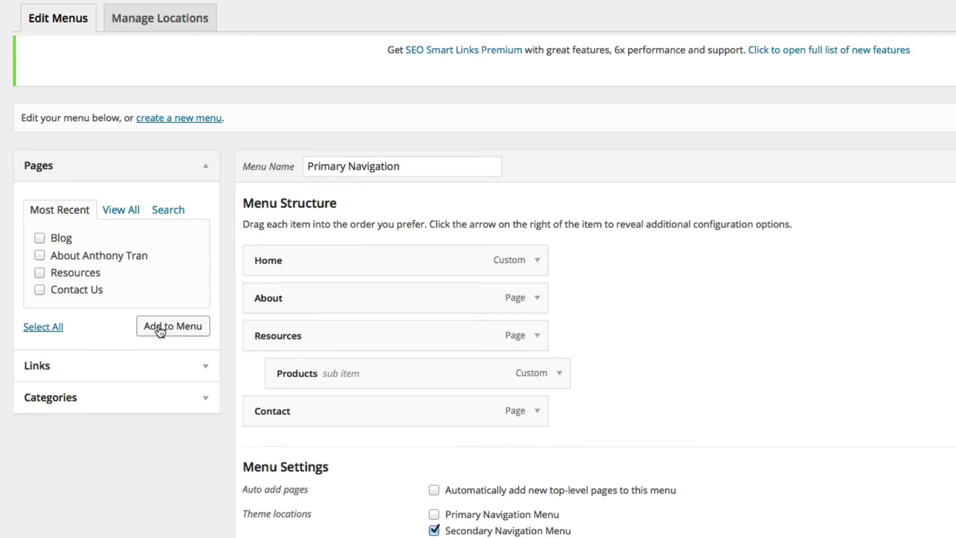
pyautogui.click(204, 371)
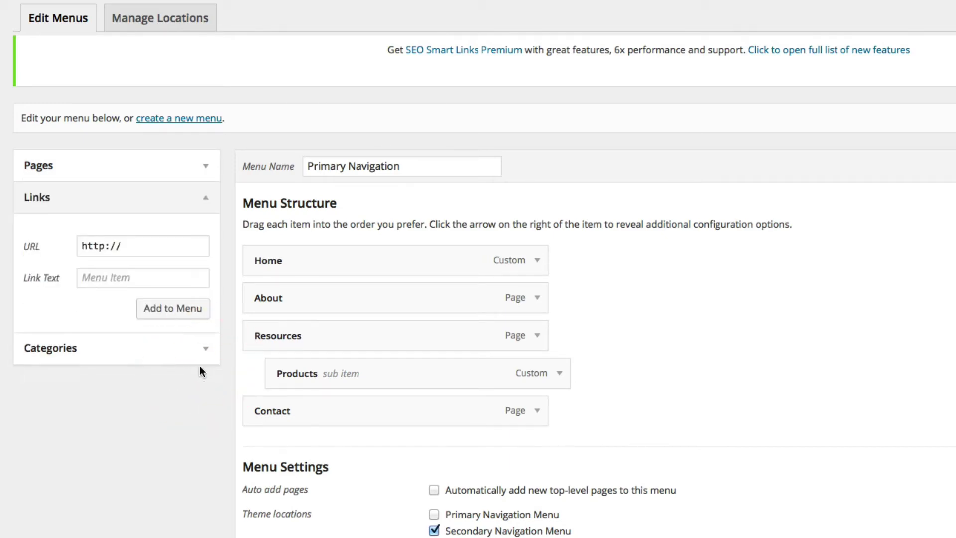
pyautogui.click(128, 250)
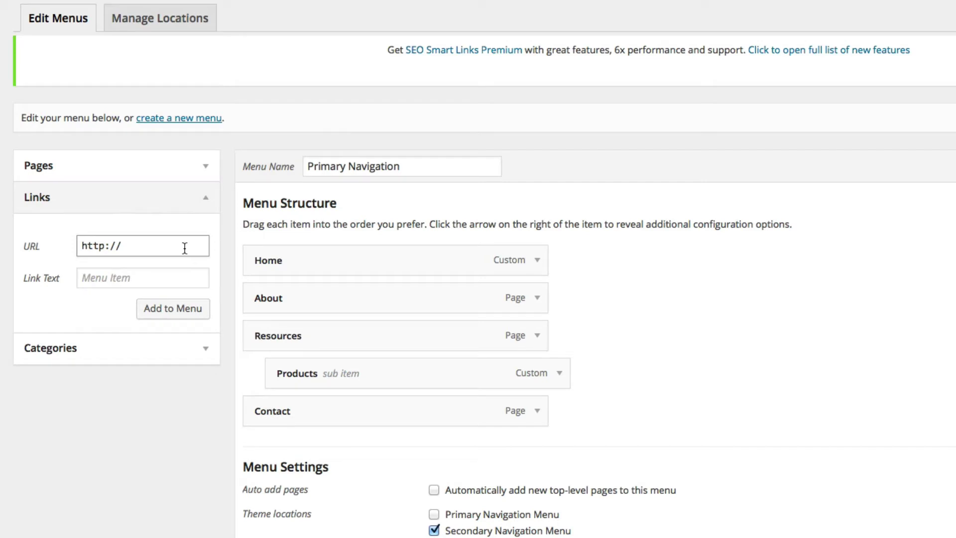
pyautogui.write('marketingaccess.info/training-video')
pyautogui.click(139, 278)
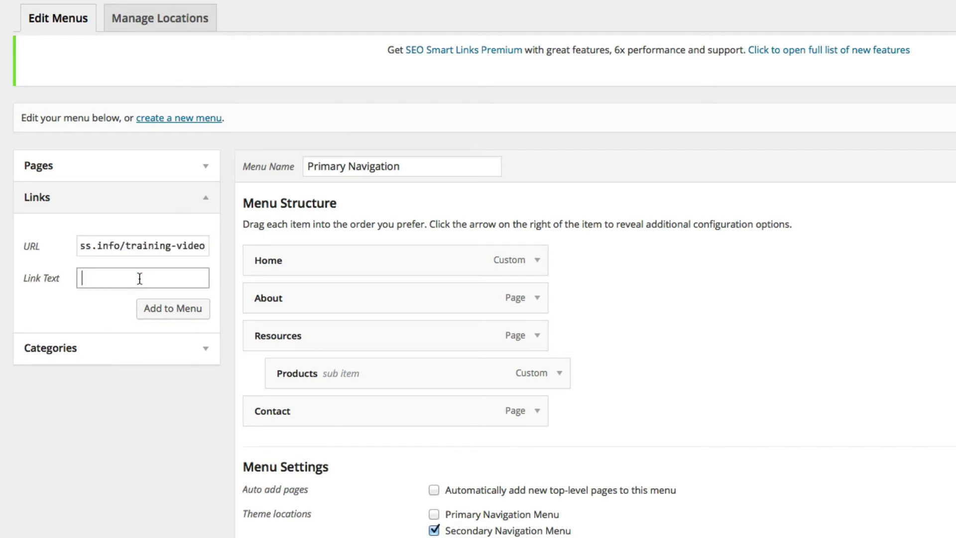
pyautogui.write('Trainig')
pyautogui.press('BackSpace')
pyautogui.write('ng')
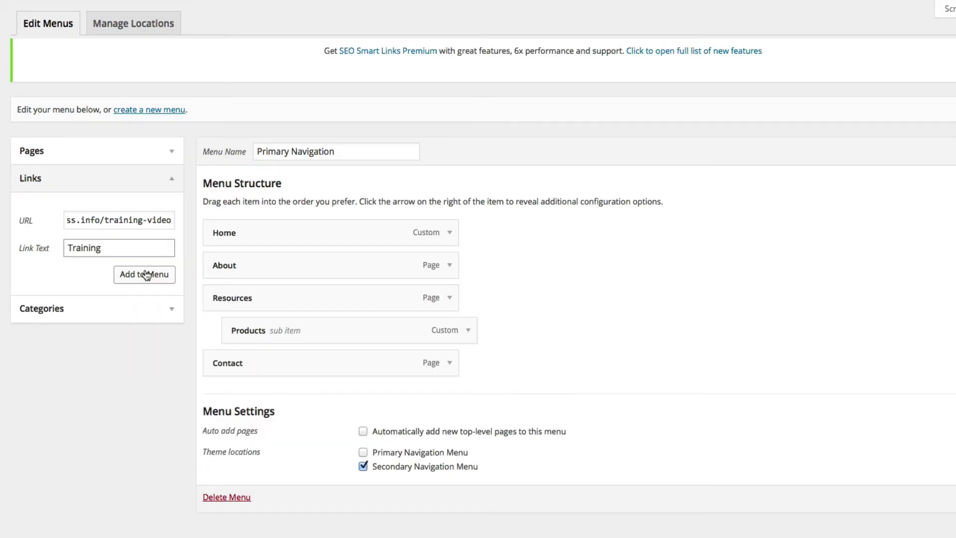
pyautogui.click(144, 279)
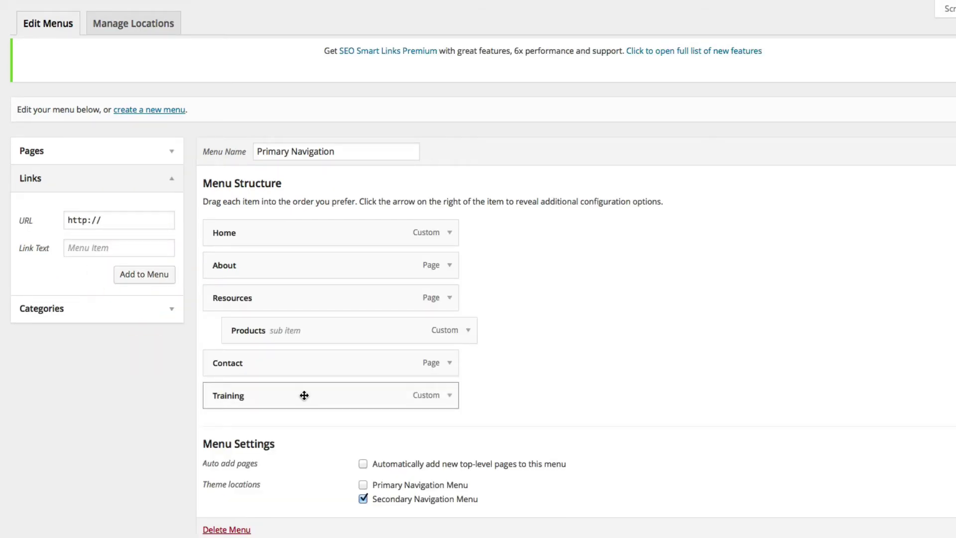
pyautogui.moveTo(307, 393); pyautogui.dragTo(309, 298)
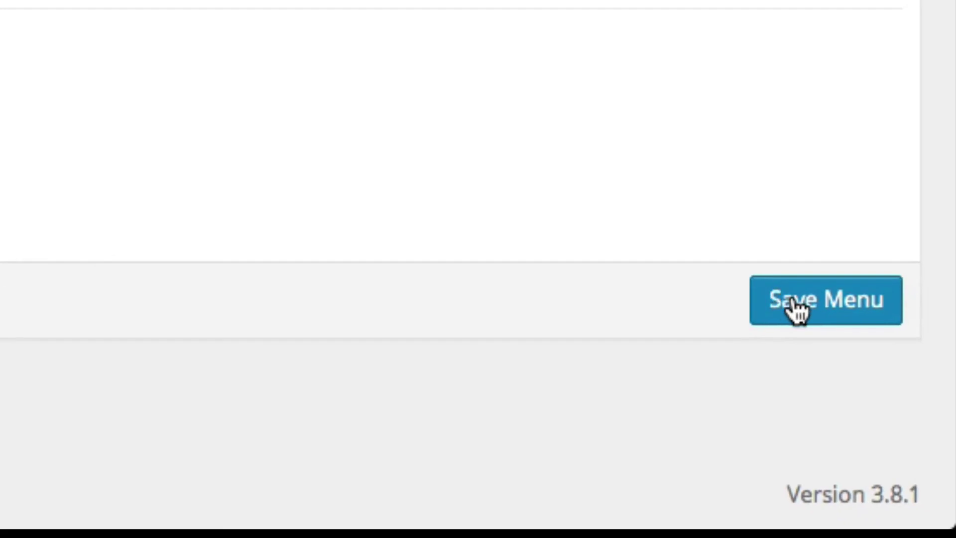
pyautogui.click(955, 536)
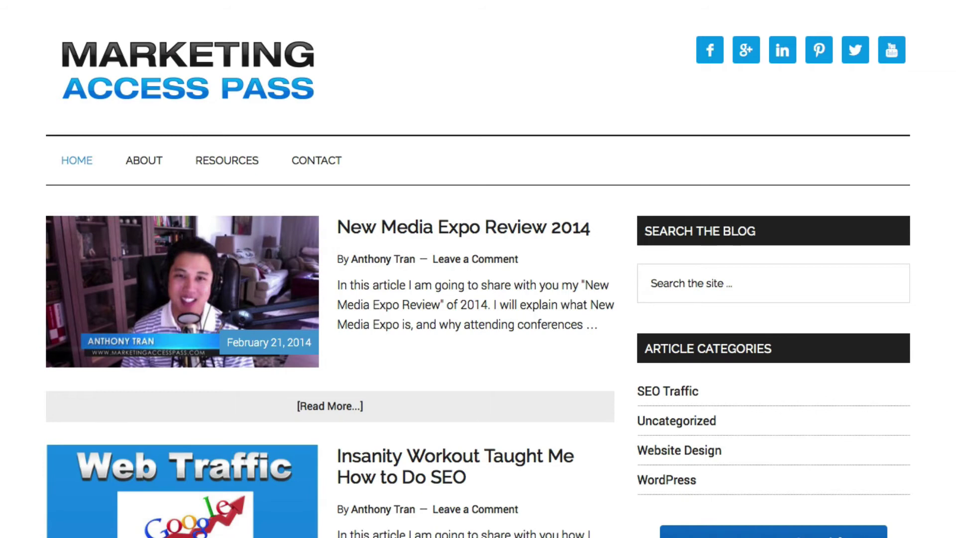
# Step: Reload the site, open TRAINING from the nav bar, and test and close the SEND ME THE VIDEO popup
pyautogui.hotkey('ctrl', 'r')
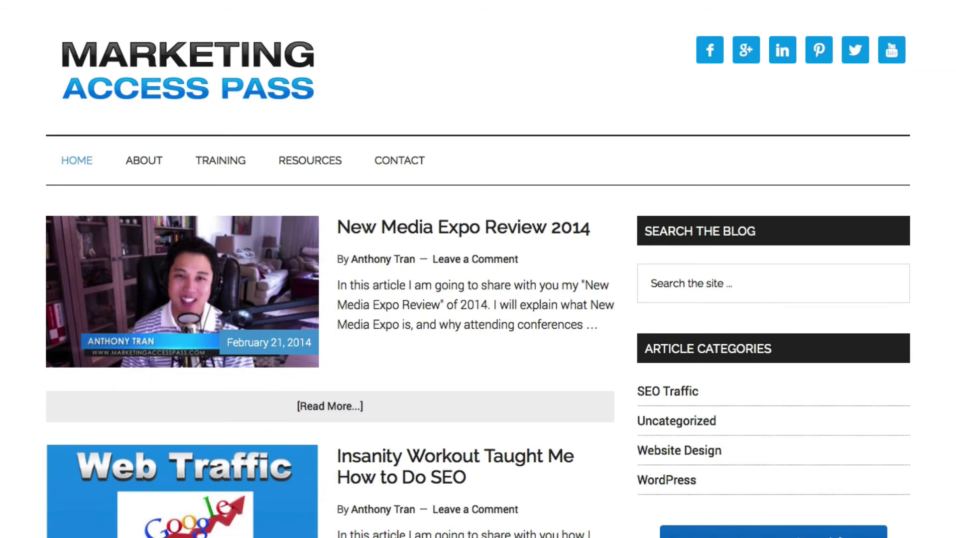
pyautogui.click(225, 165)
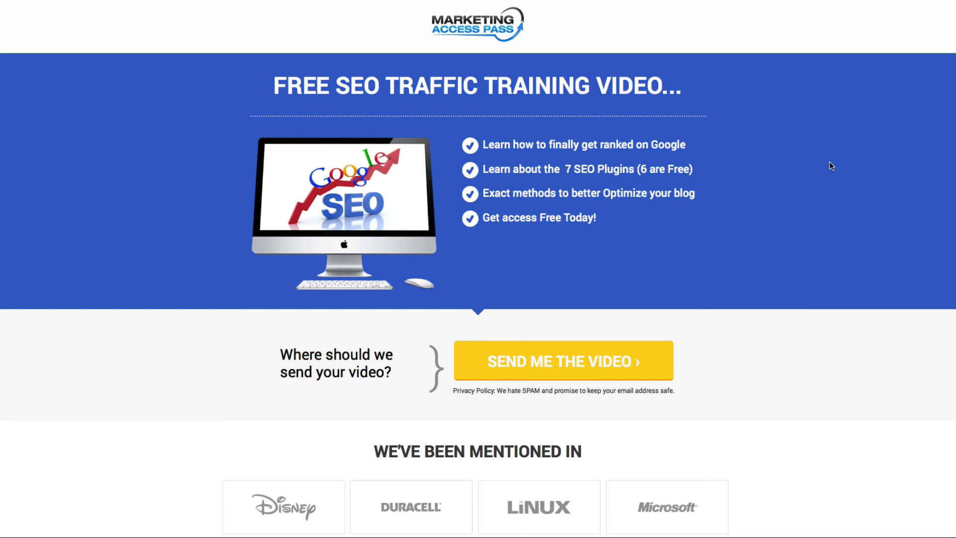
pyautogui.click(558, 365)
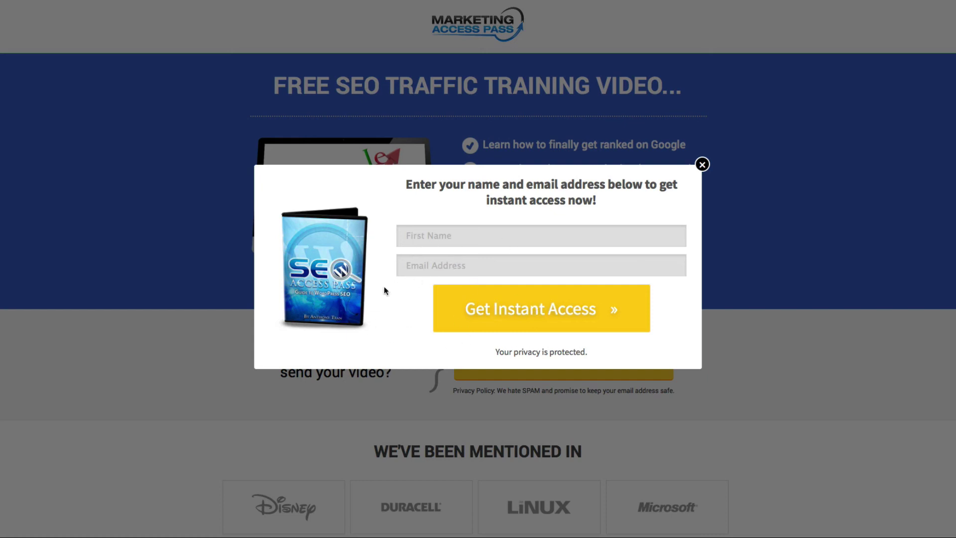
pyautogui.click(891, 173)
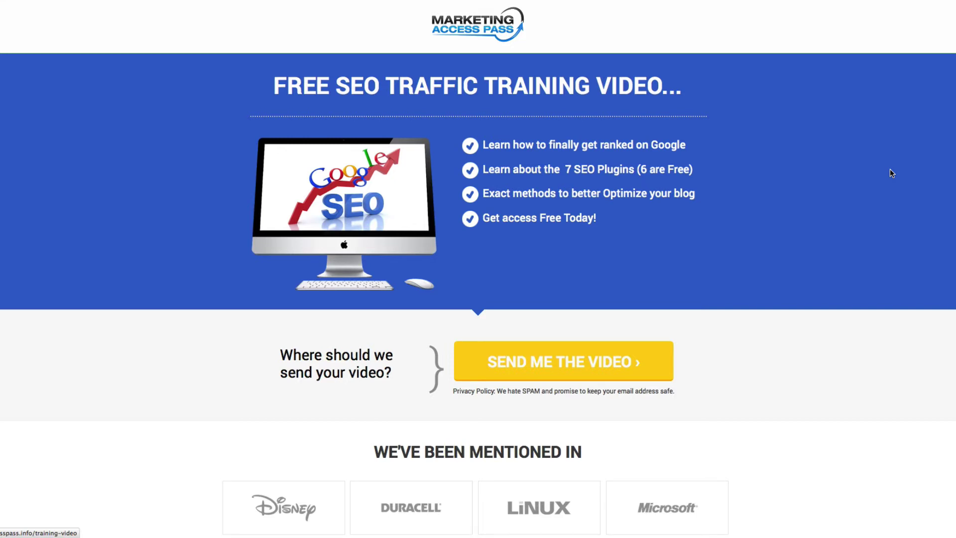